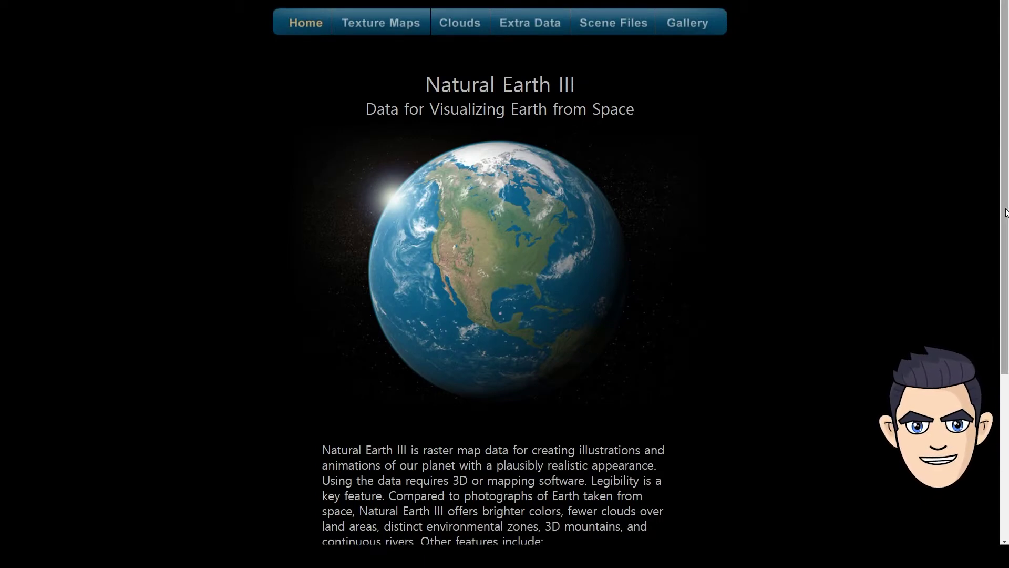
- Go to the Texture Maps page and preview the 16,200 x 8,100 JPEG Earth texture
drag(1006, 212, 1006, 351)
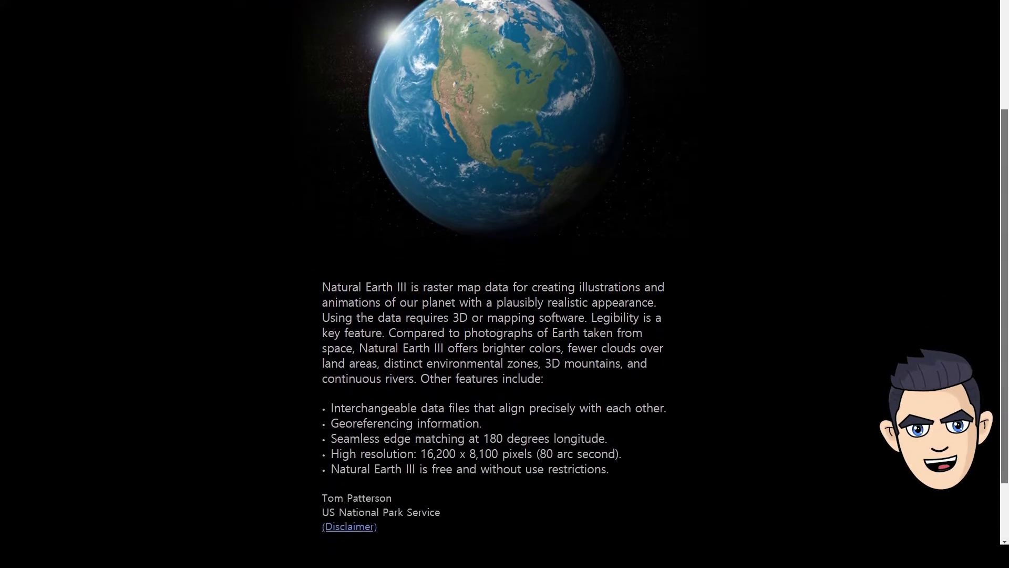
drag(1006, 394, 1007, 426)
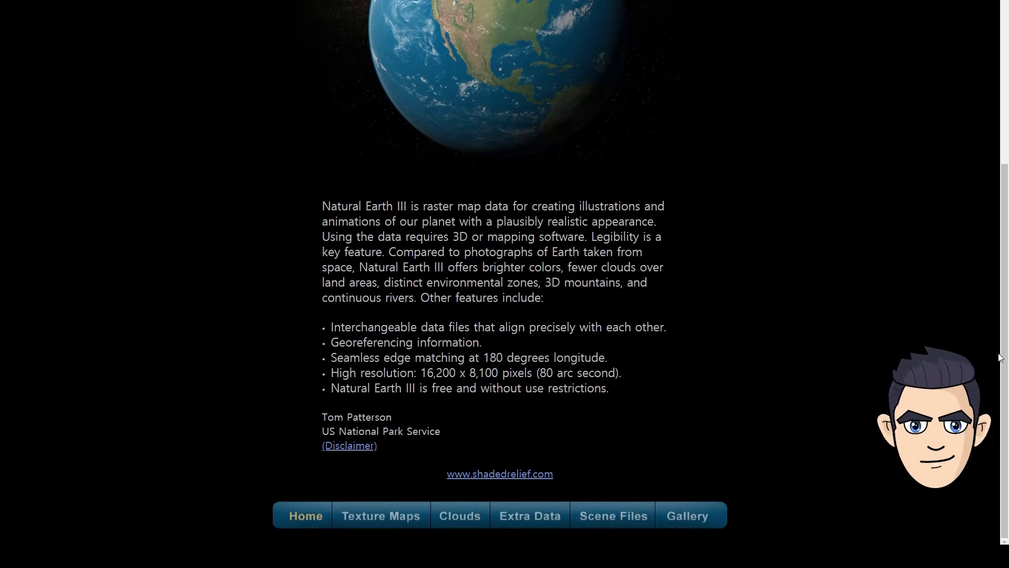
drag(1006, 427, 1007, 169)
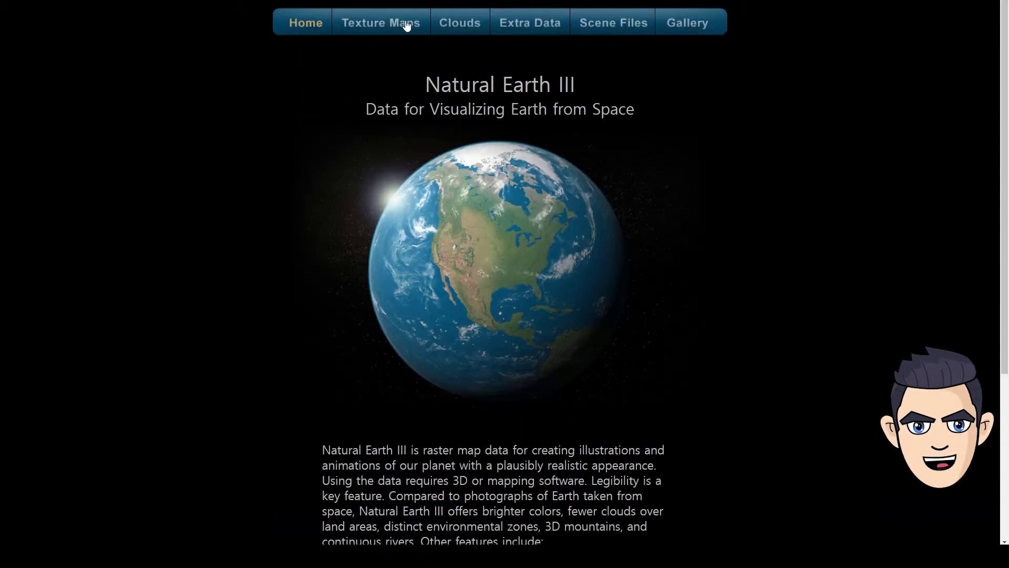
click(392, 22)
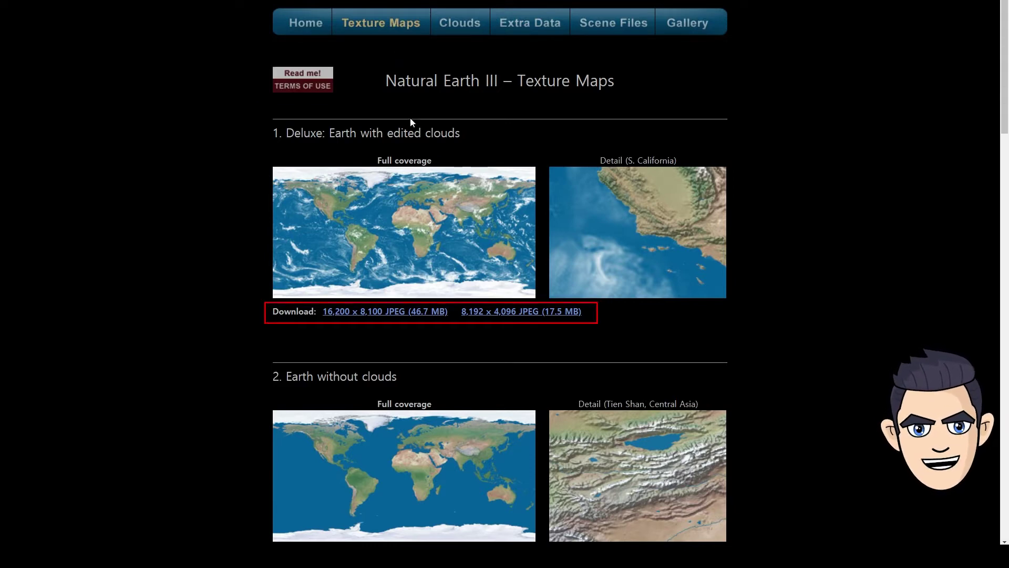
click(413, 314)
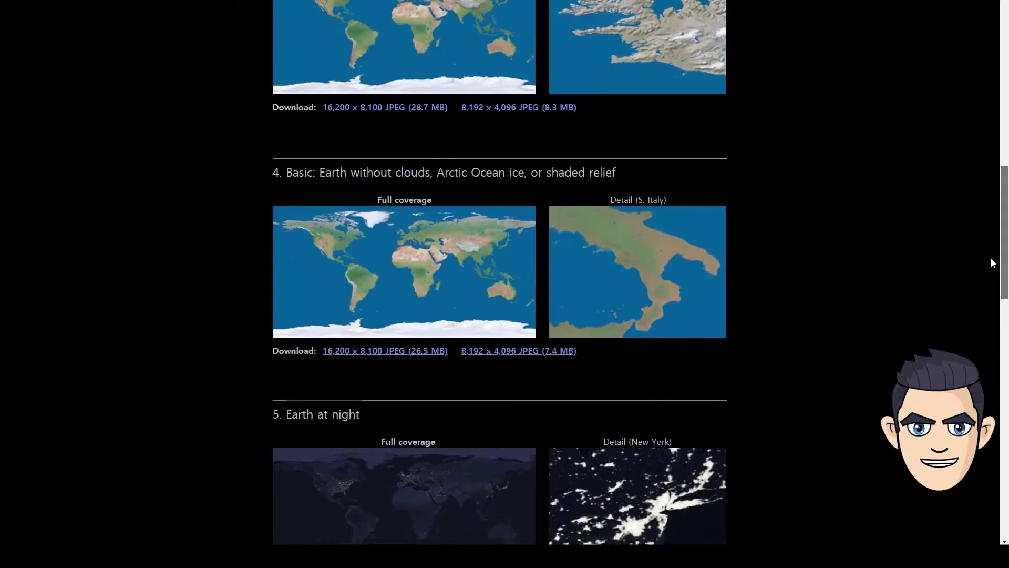
- Preview the 8,192 x 4,096 Earth-at-night image, then scroll back to the page top
scroll(991, 288, down, 3)
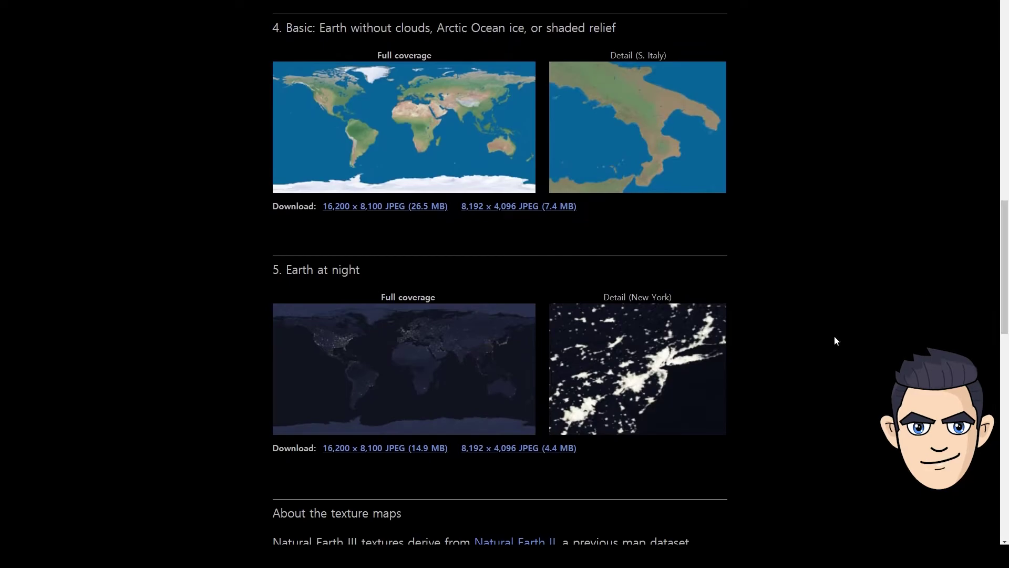
click(530, 451)
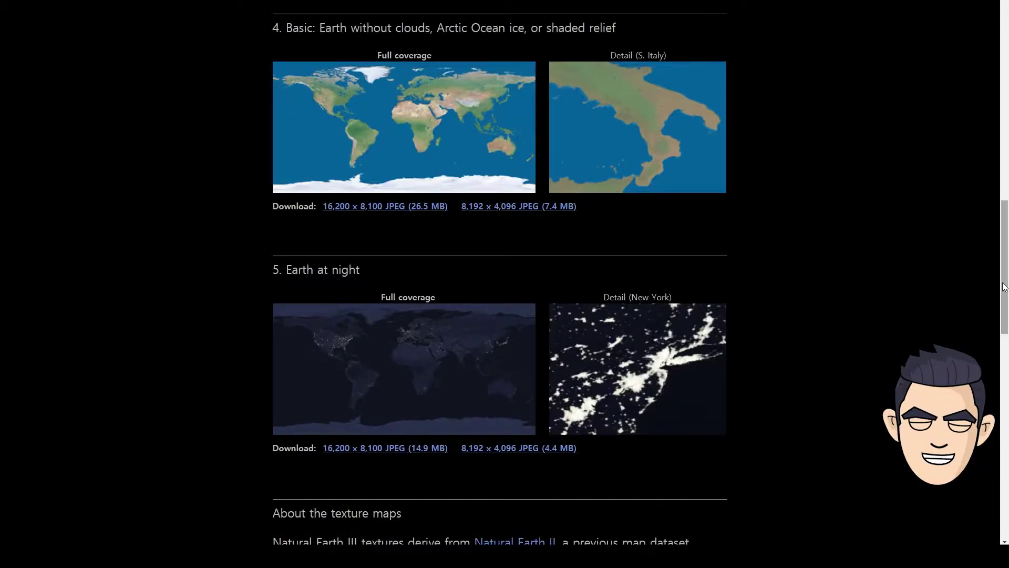
scroll(1007, 90, up, 8)
scroll(1008, 90, up, 7)
scroll(1007, 91, up, 1)
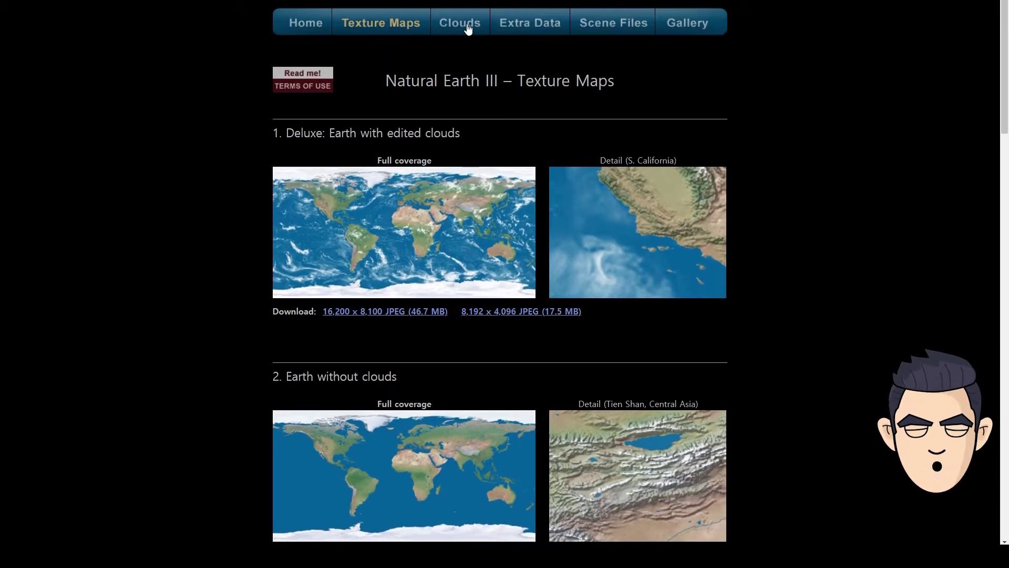
- Preview the 8,192 x 4,096 fair-weather cloud map, then browse the regional cloud maps
click(460, 27)
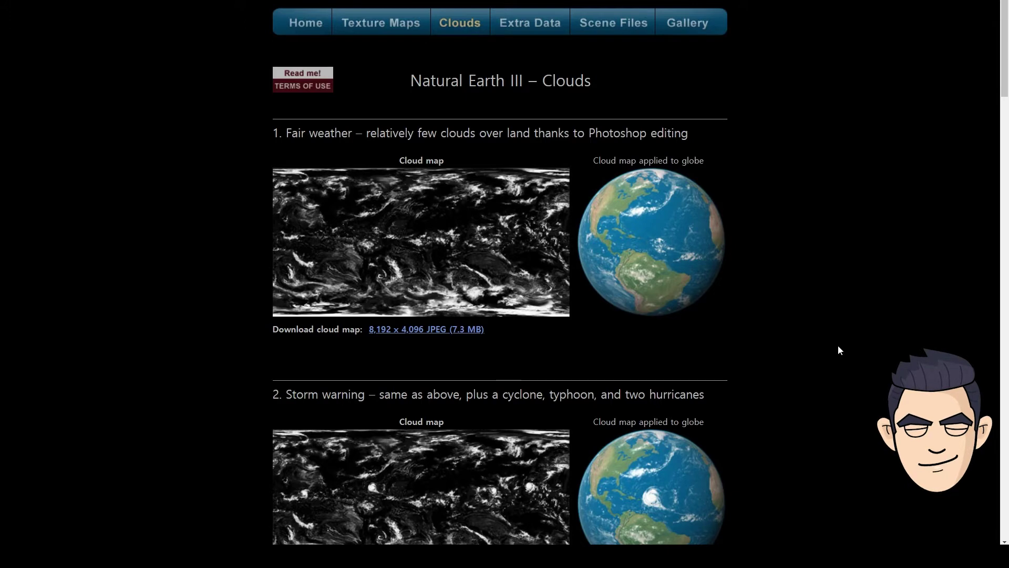
click(470, 329)
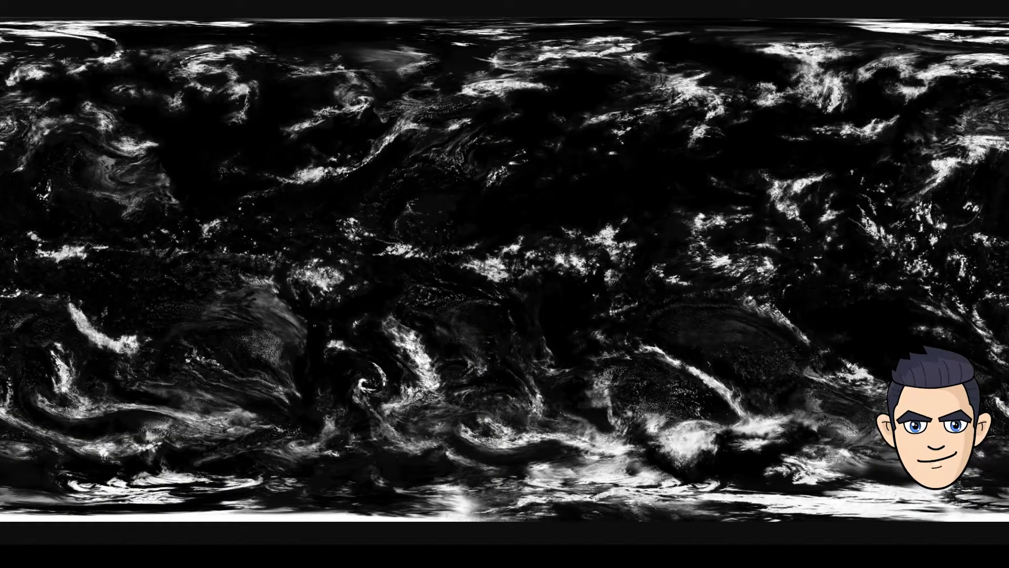
key(alt+Left)
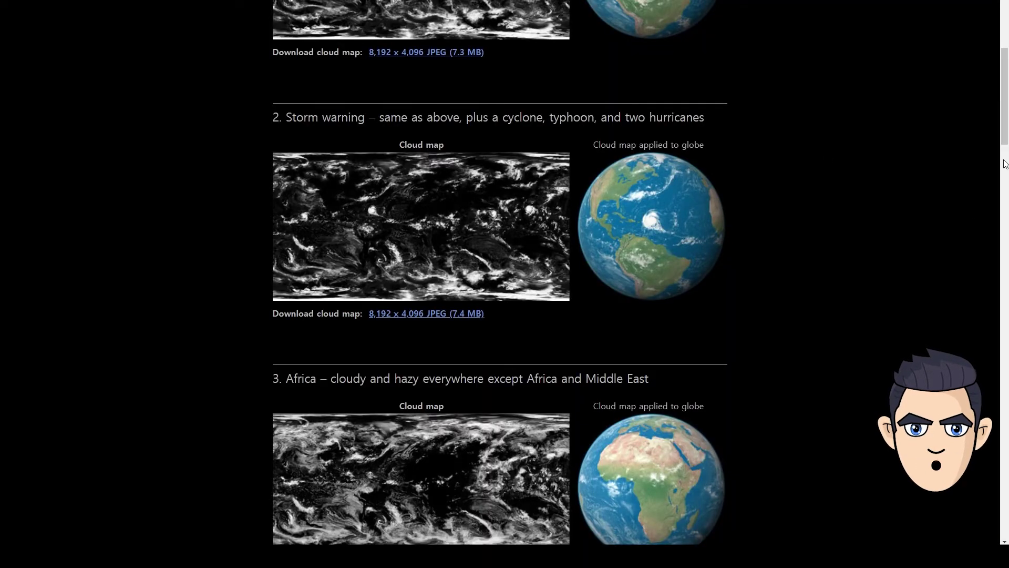
scroll(1005, 138, down, 5)
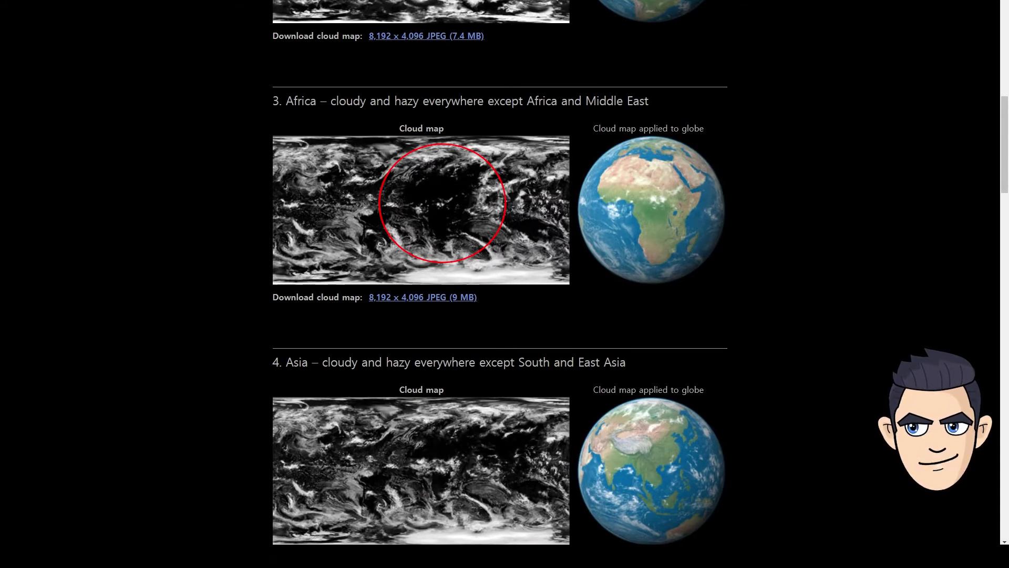
scroll(499, 283, down, 5)
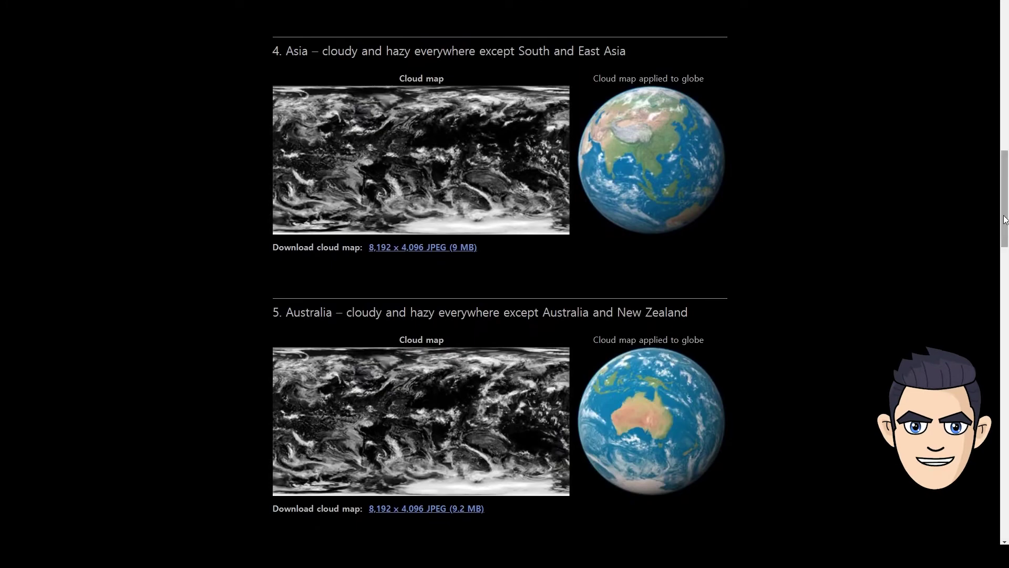
drag(1004, 219, 1004, 63)
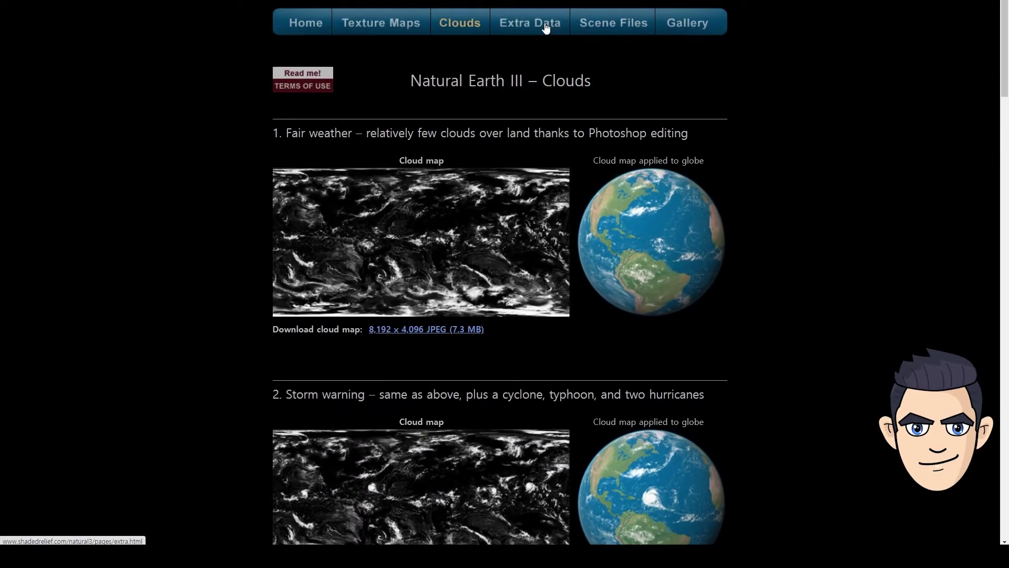
click(543, 27)
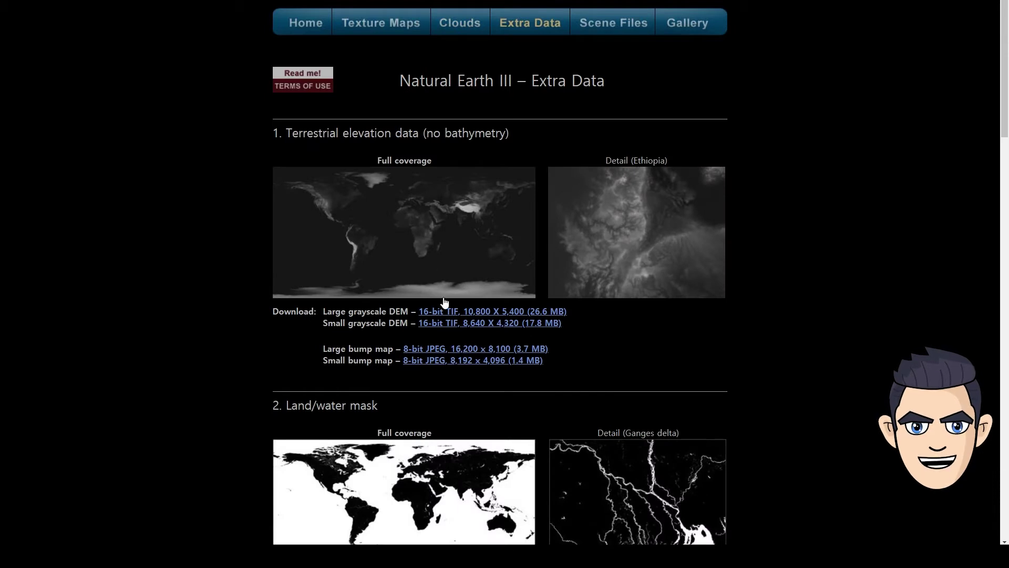
- View the grayscale bump map at full size around East Asia and pan across it
click(455, 361)
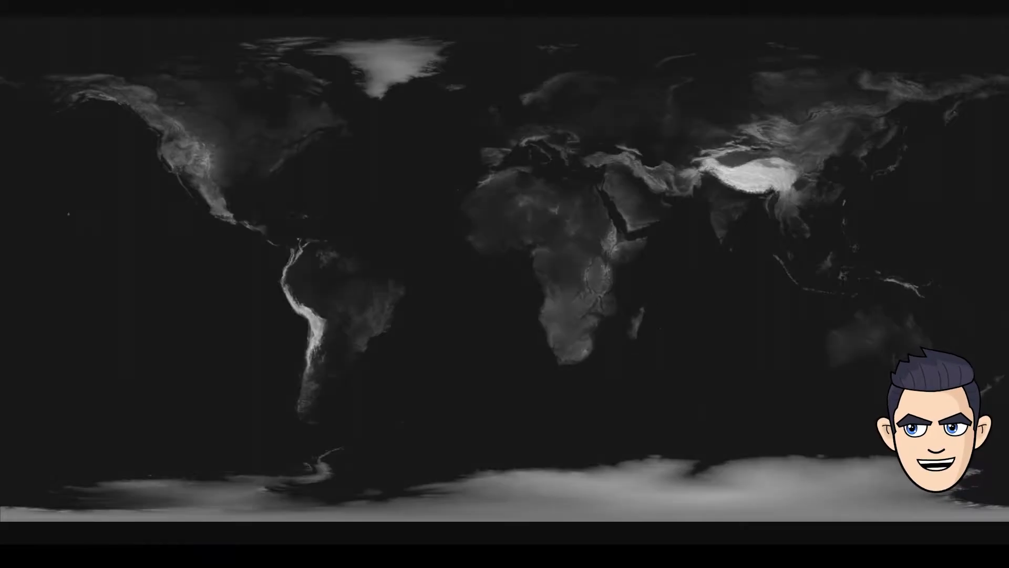
click(816, 185)
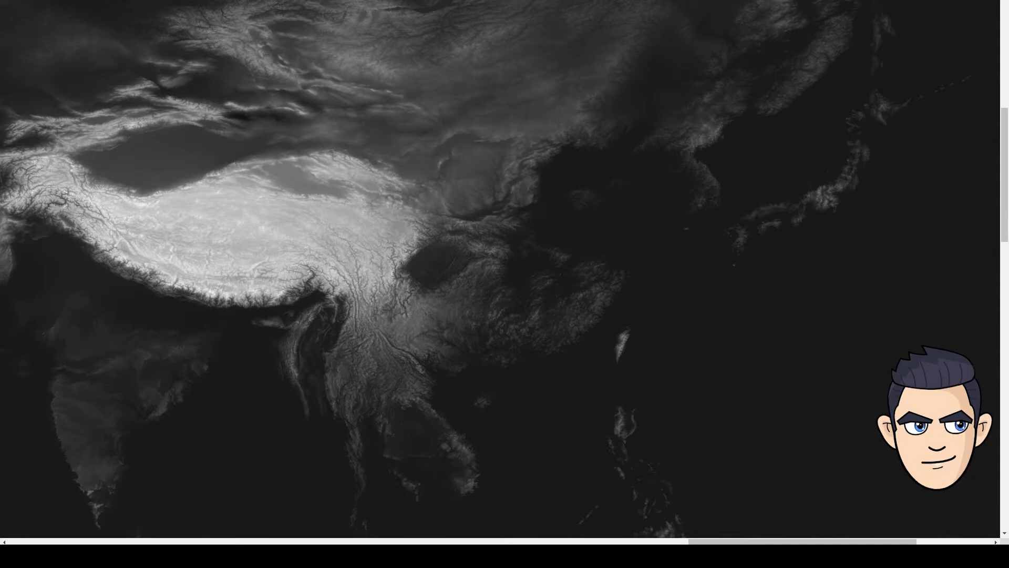
drag(788, 542, 512, 507)
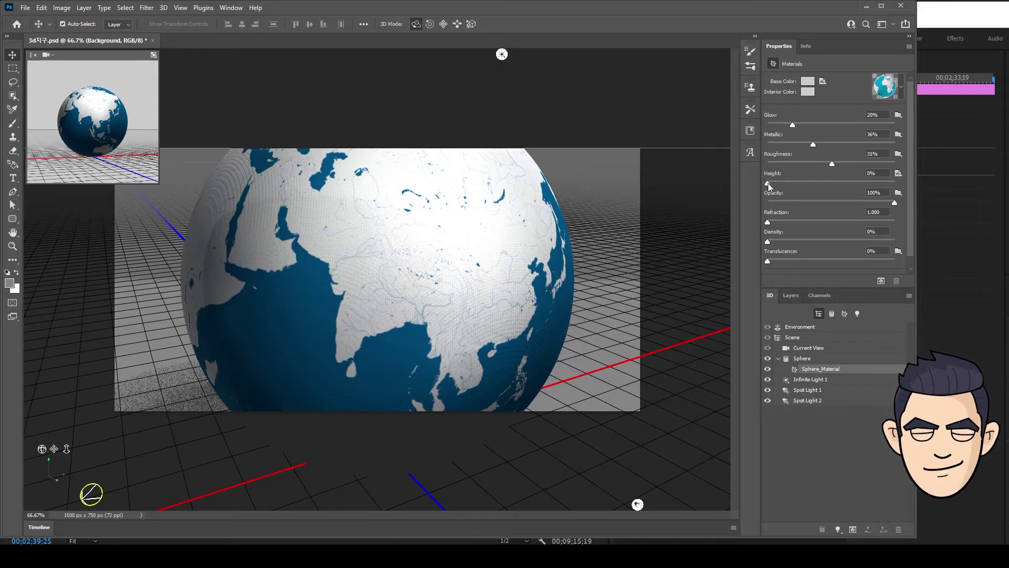
drag(768, 183, 904, 203)
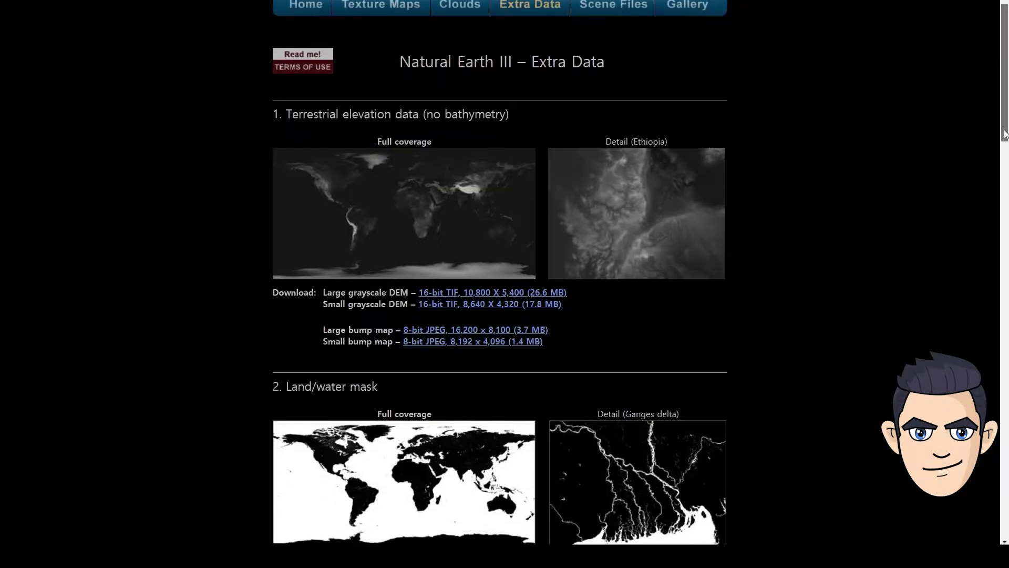
drag(1005, 126, 1005, 192)
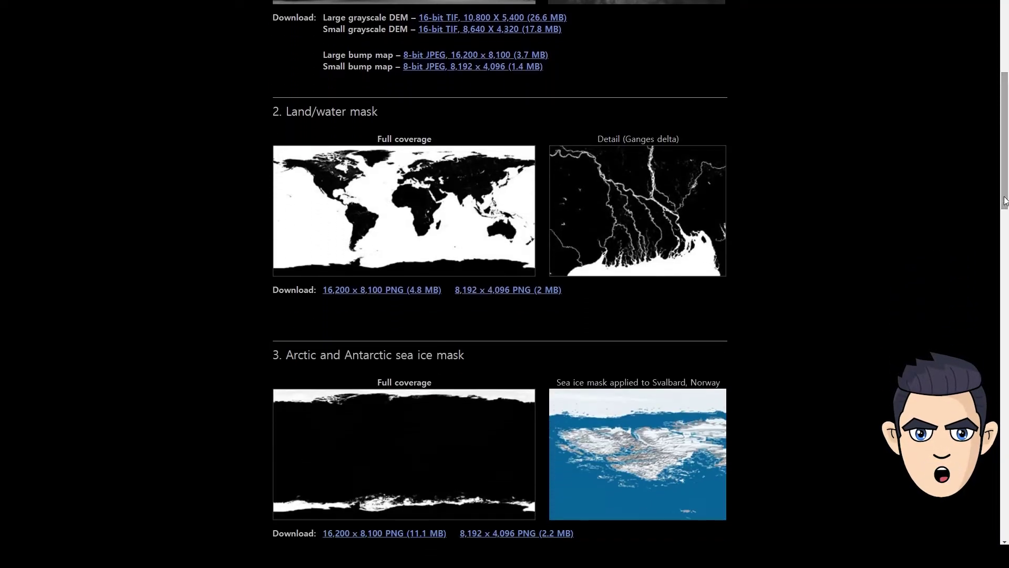
- Inspect the land/water mask PNG around Japan, then open the 8,192 x 4,096 sea ice mask
click(554, 288)
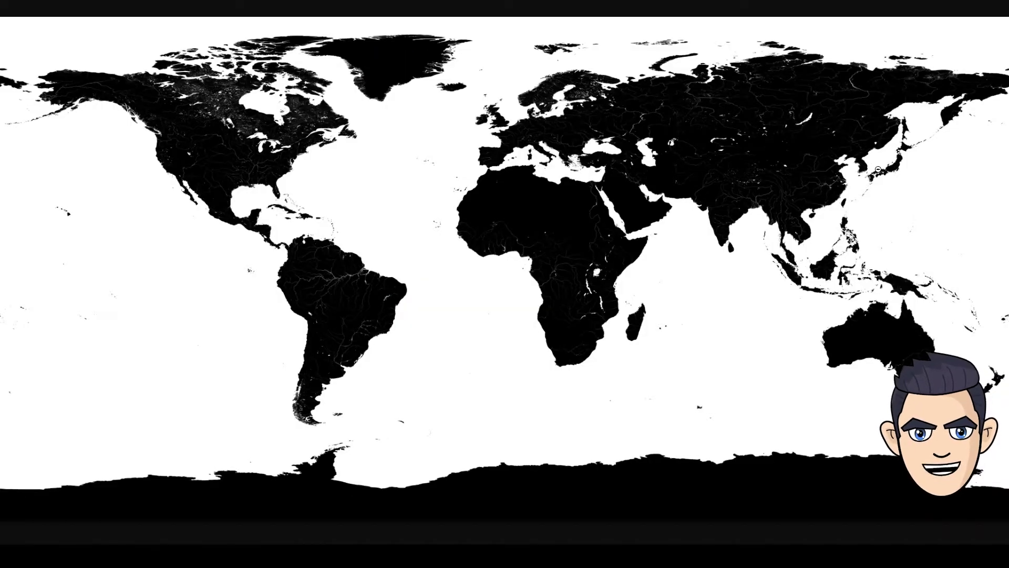
click(878, 170)
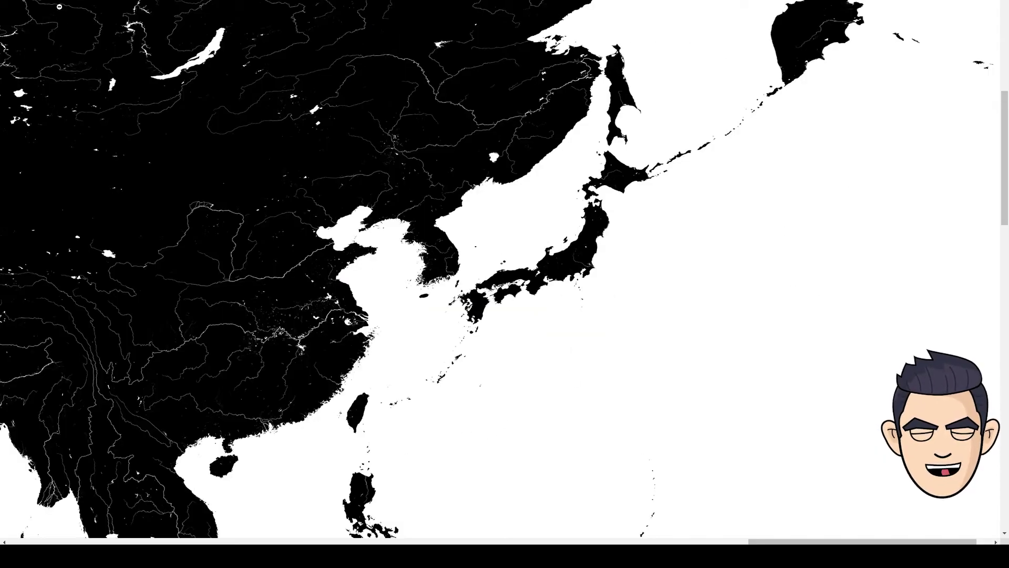
drag(778, 541, 472, 512)
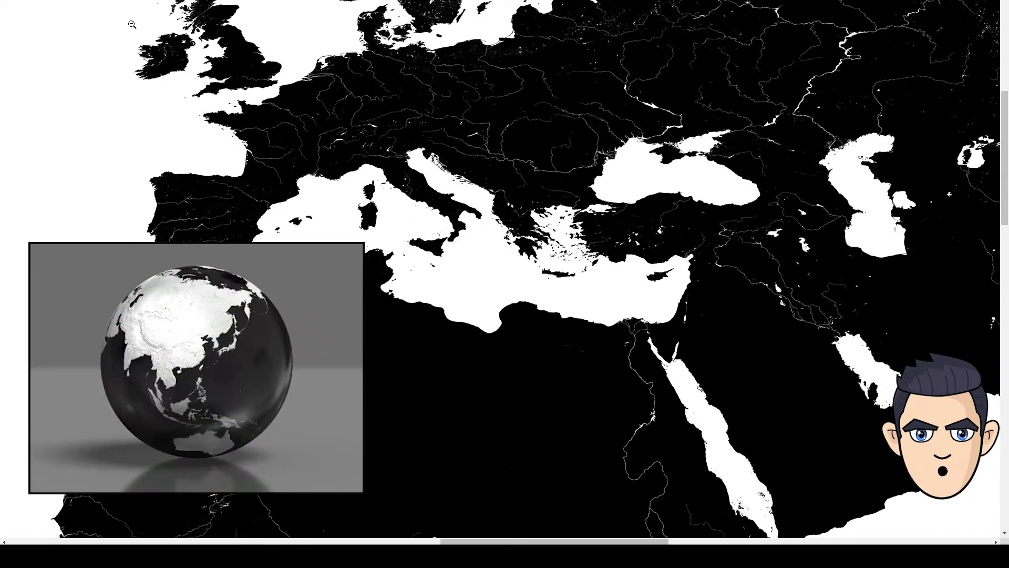
scroll(530, 264, down, 1)
scroll(529, 265, down, 4)
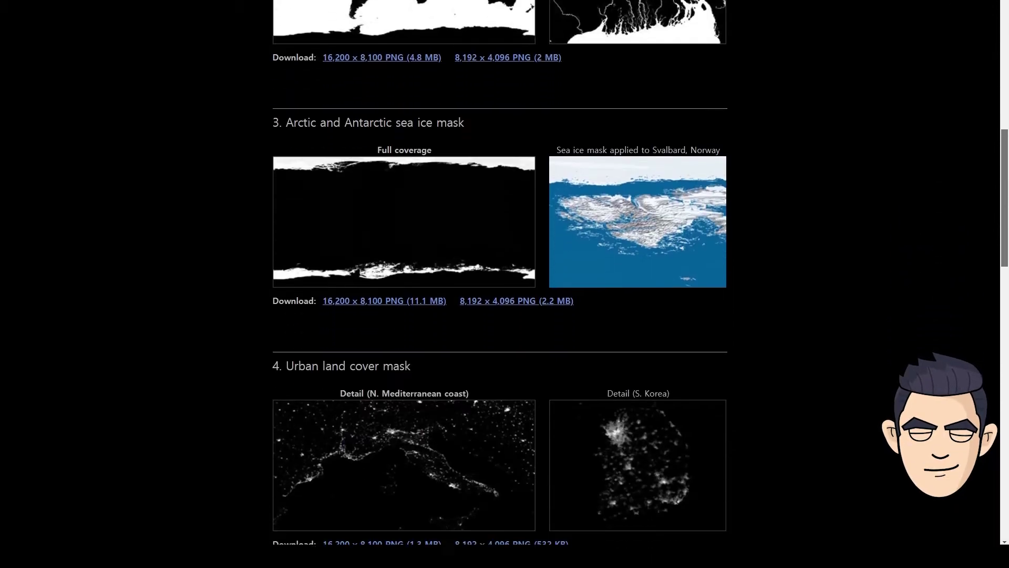
click(514, 298)
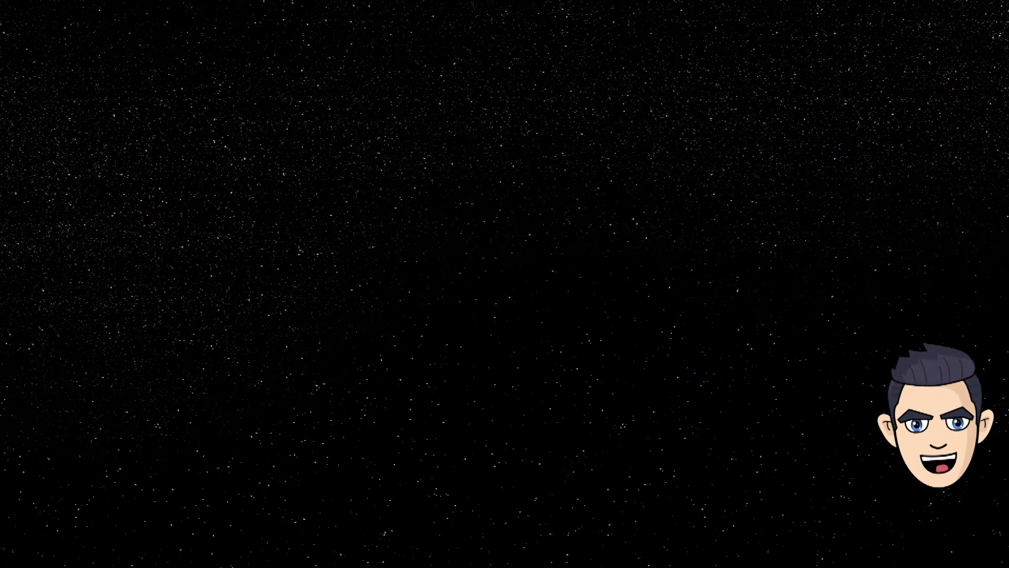
- Scroll back up and go to the site's Gallery page
scroll(499, 284, up, 15)
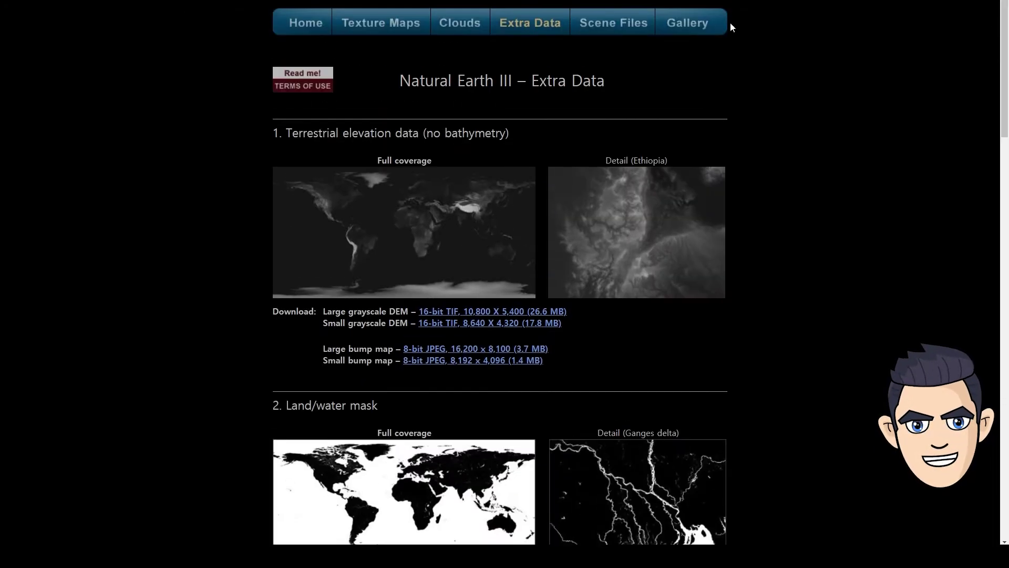
click(702, 28)
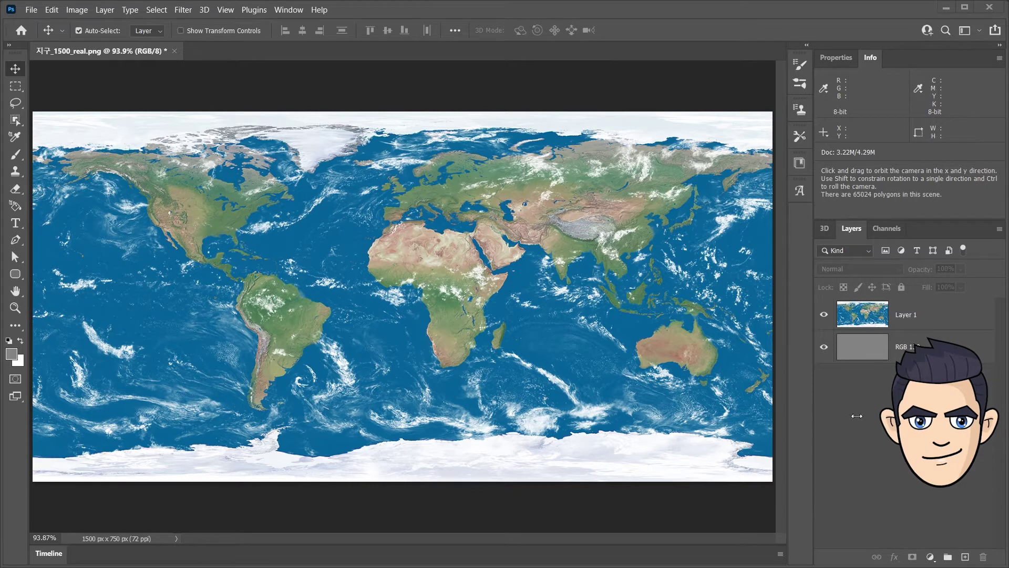
- Wrap Layer 1's world map onto a sphere mesh preset and orbit the globe
click(875, 316)
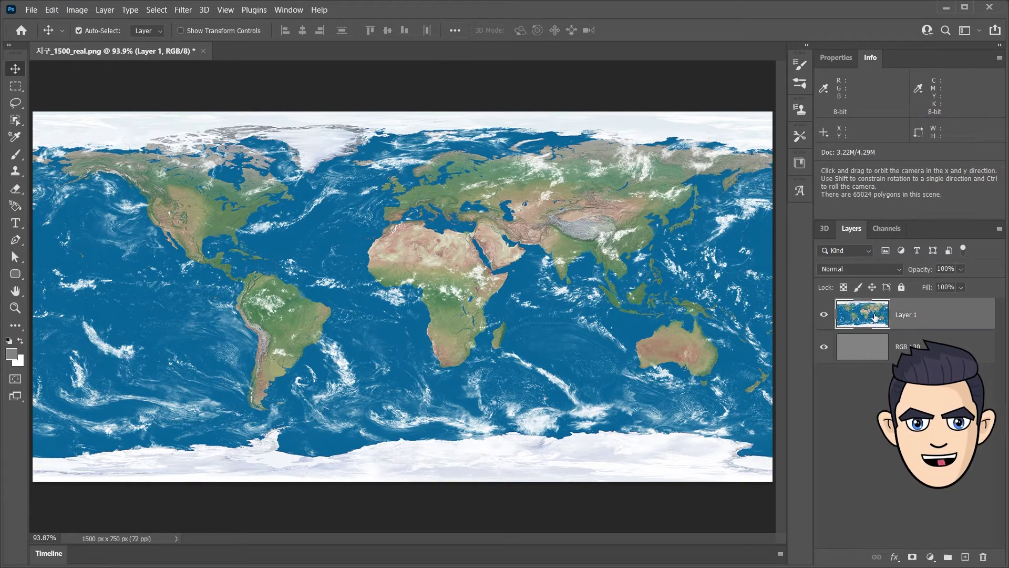
click(205, 11)
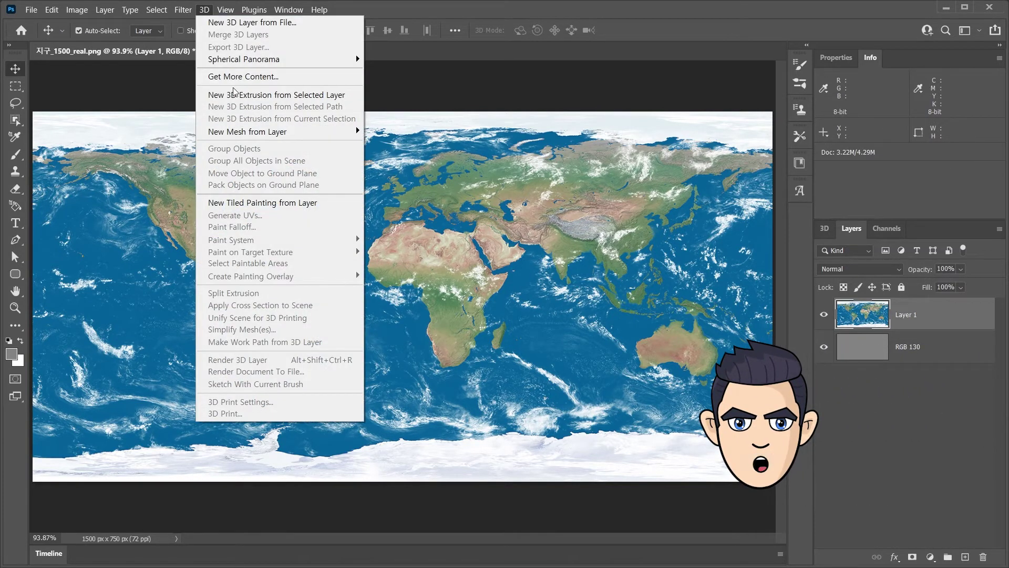
mouse_move(247, 132)
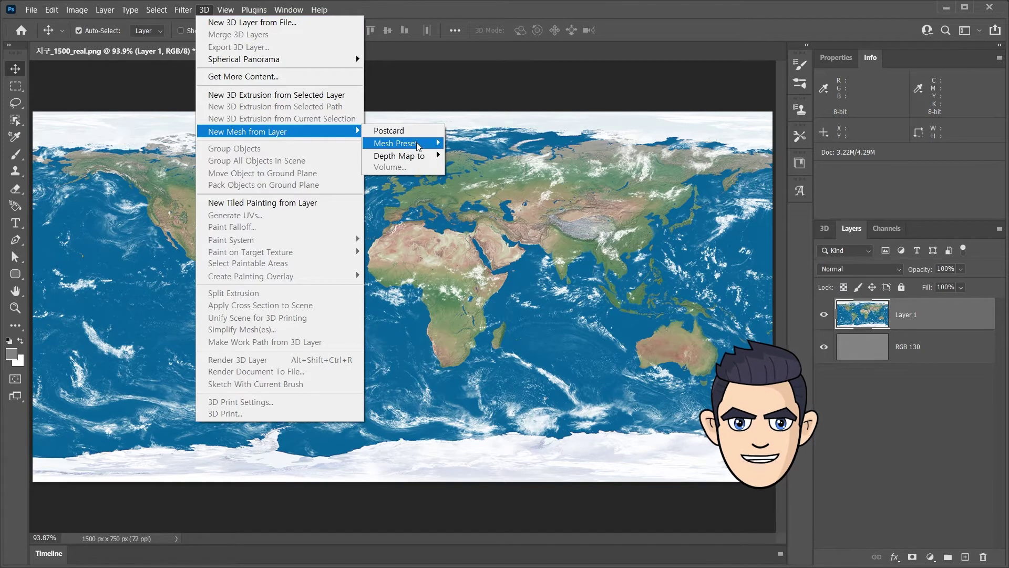
mouse_move(399, 143)
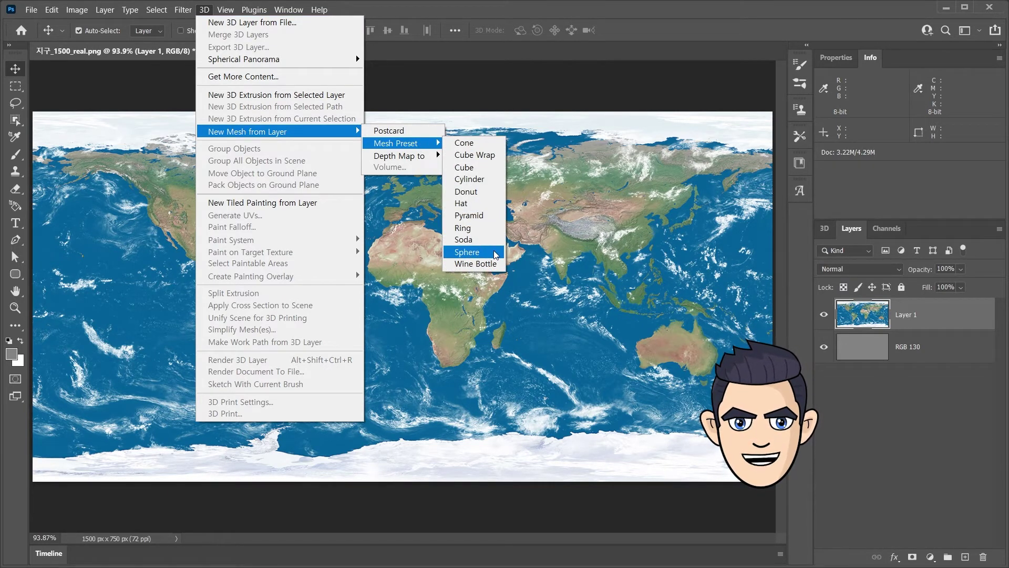
click(493, 251)
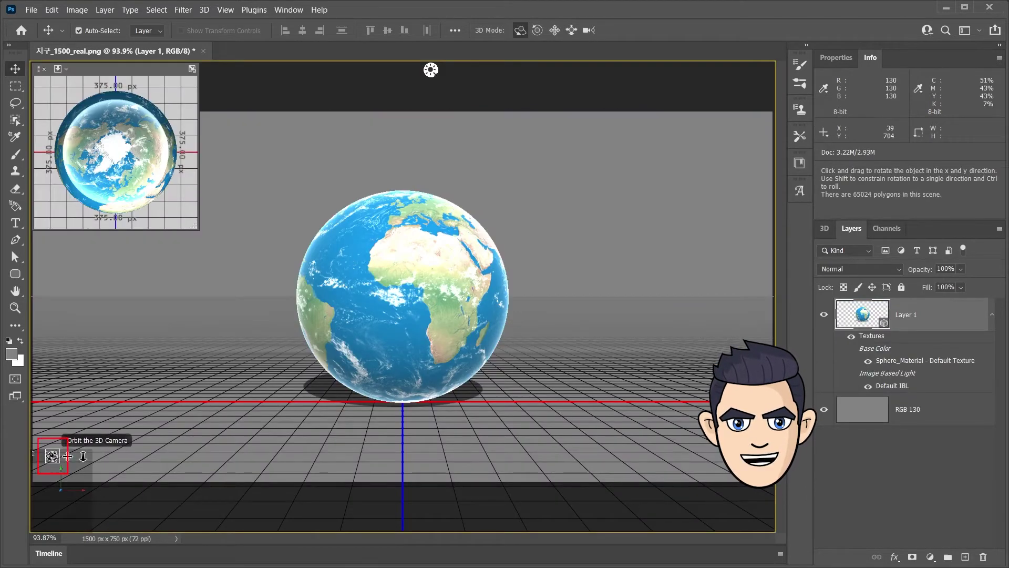
mouse_move(431, 70)
mouse_down()
mouse_move(721, 67)
mouse_move(73, 68)
mouse_move(388, 67)
mouse_move(766, 114)
mouse_up()
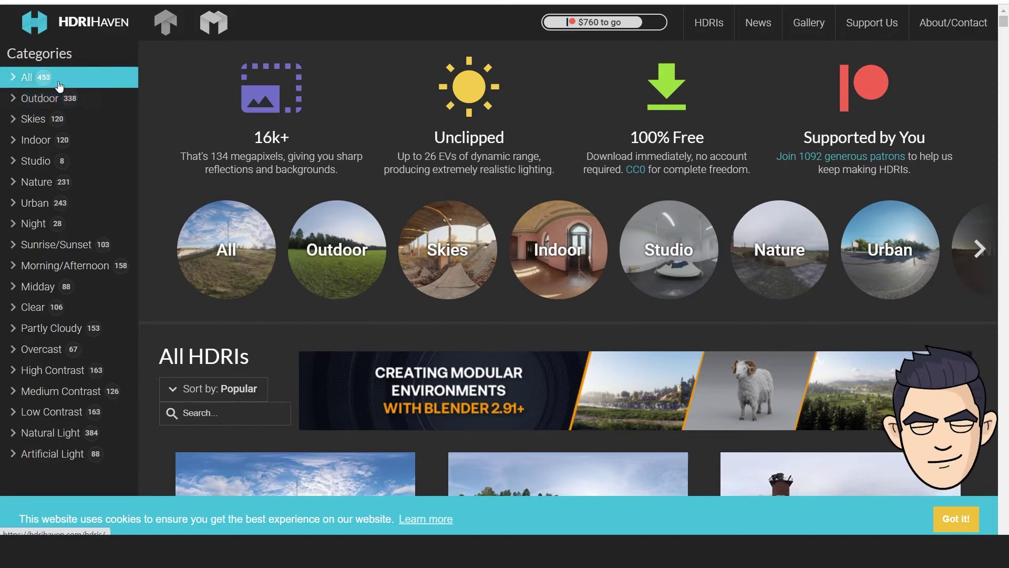
- Scroll through the HDRI listing and open the Colorful Studio HDRI page
scroll(1005, 28, down, 2)
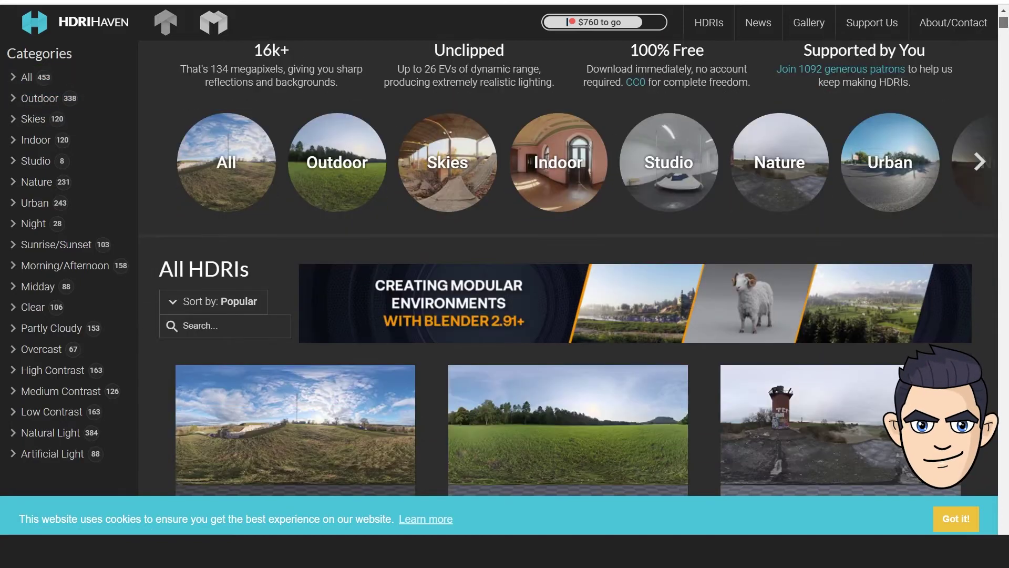
scroll(1005, 27, down, 5)
scroll(1005, 28, down, 4)
scroll(1004, 27, down, 2)
scroll(1005, 27, down, 3)
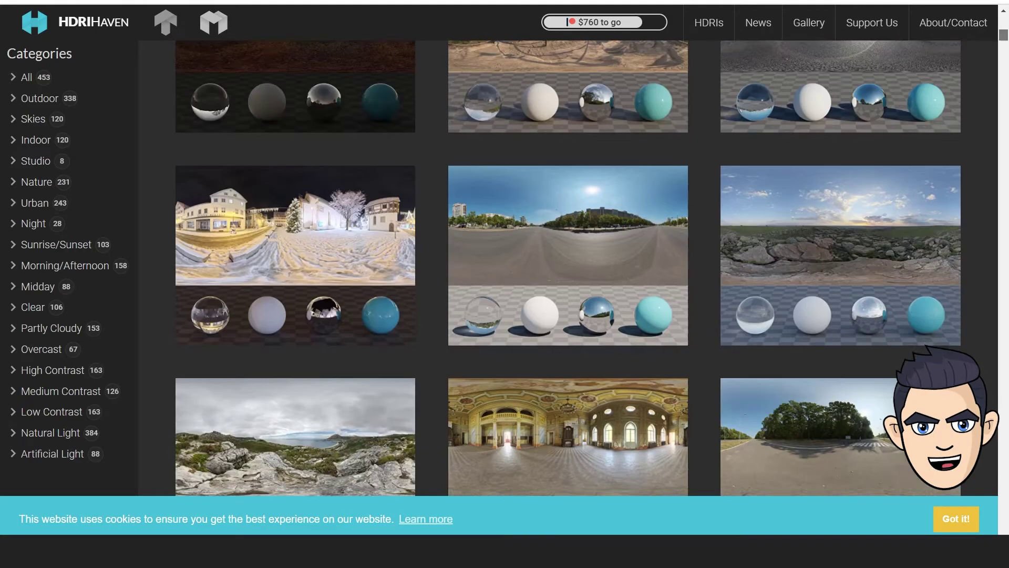
scroll(1005, 27, down, 5)
scroll(1005, 27, down, 3)
scroll(1004, 27, down, 8)
scroll(1005, 28, down, 3)
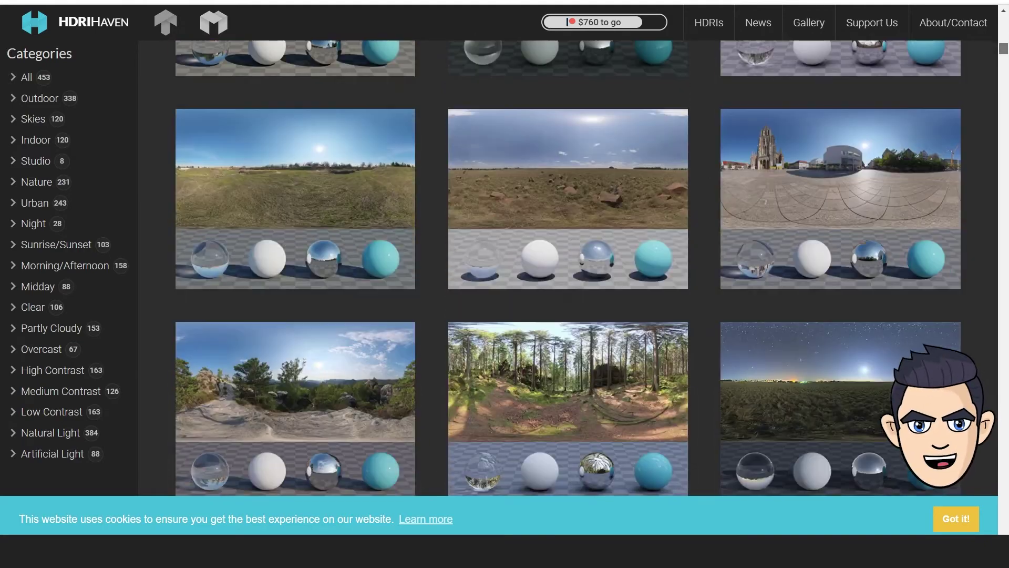
scroll(1004, 28, down, 2)
scroll(568, 268, down, 5)
scroll(569, 268, down, 1)
scroll(569, 268, down, 1)
scroll(568, 268, down, 3)
scroll(568, 268, down, 2)
scroll(568, 268, down, 1)
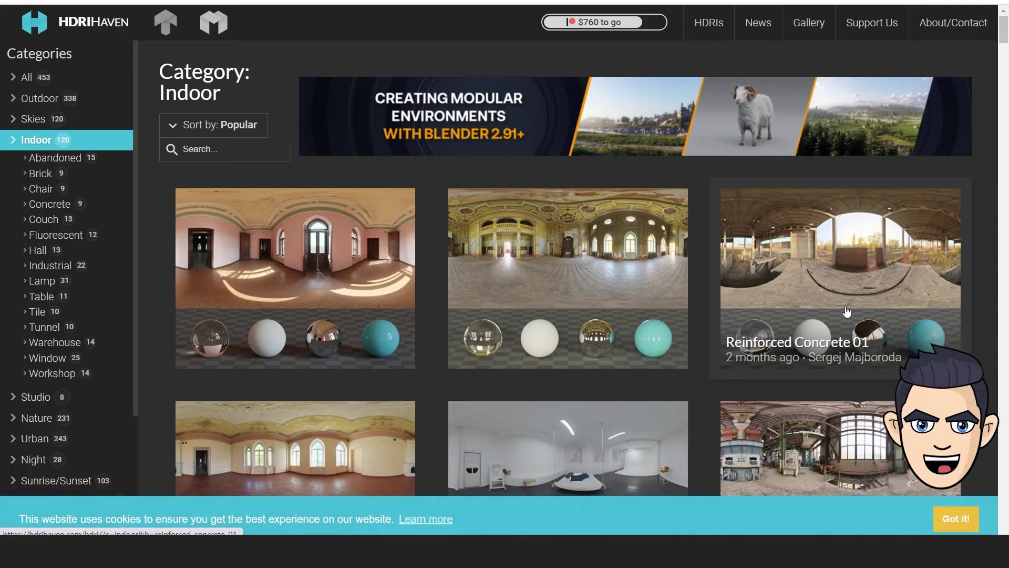
scroll(846, 312, down, 2)
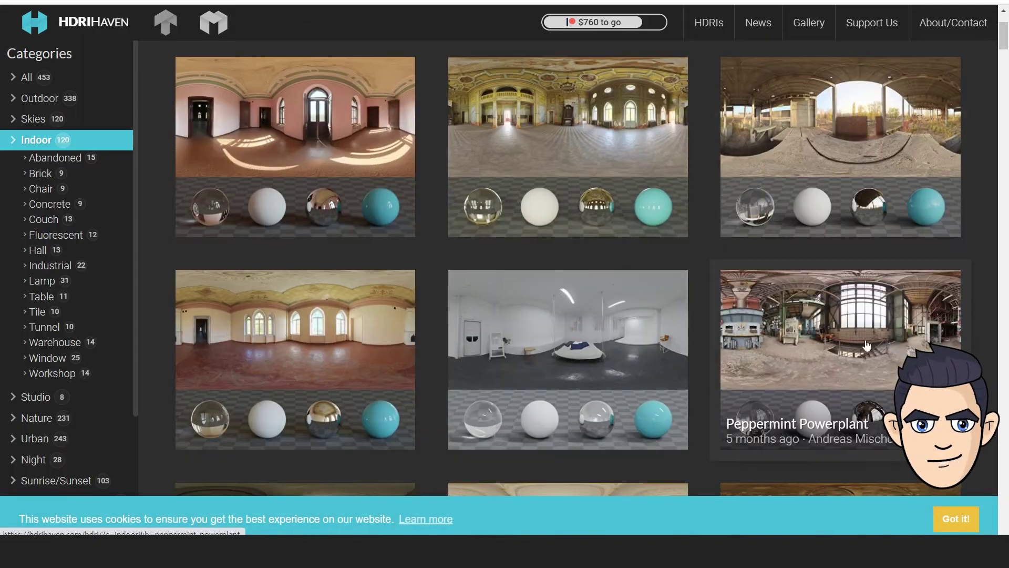
scroll(850, 325, down, 2)
scroll(854, 341, down, 6)
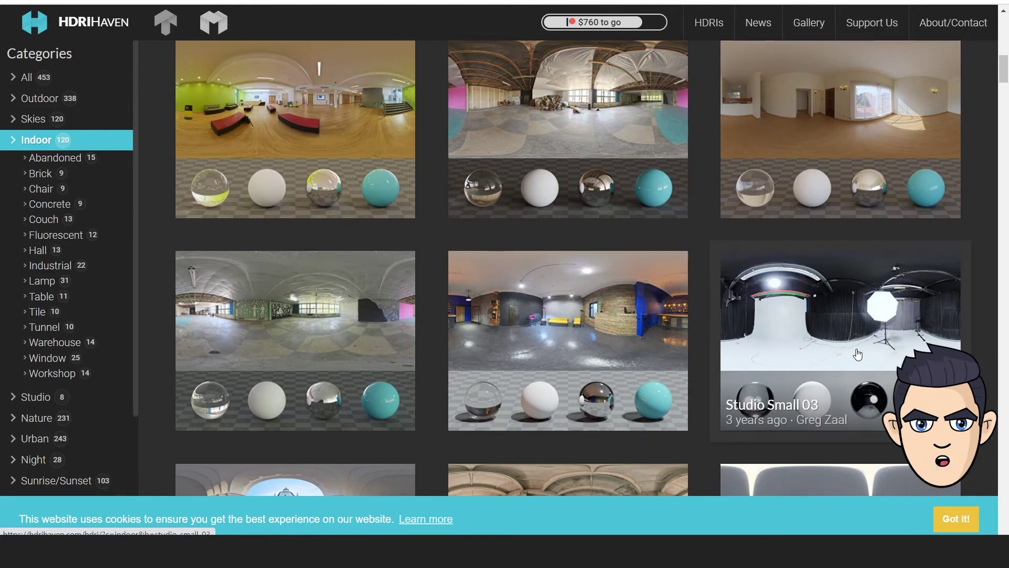
click(567, 341)
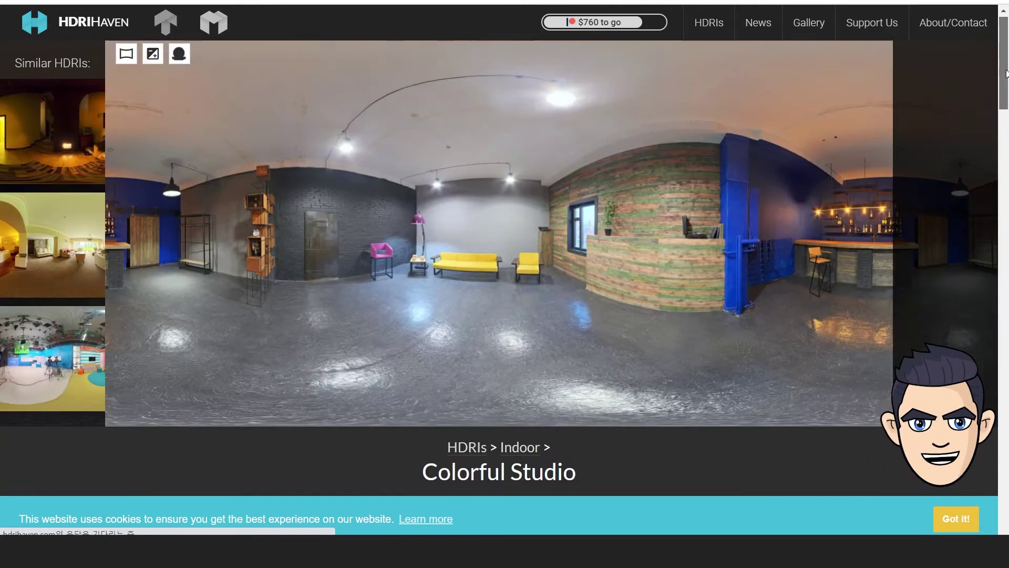
- Browse past Oberer Kuhberg to Studio Small 02 and download its 2k HDR file
scroll(1007, 74, down, 5)
scroll(1006, 74, down, 4)
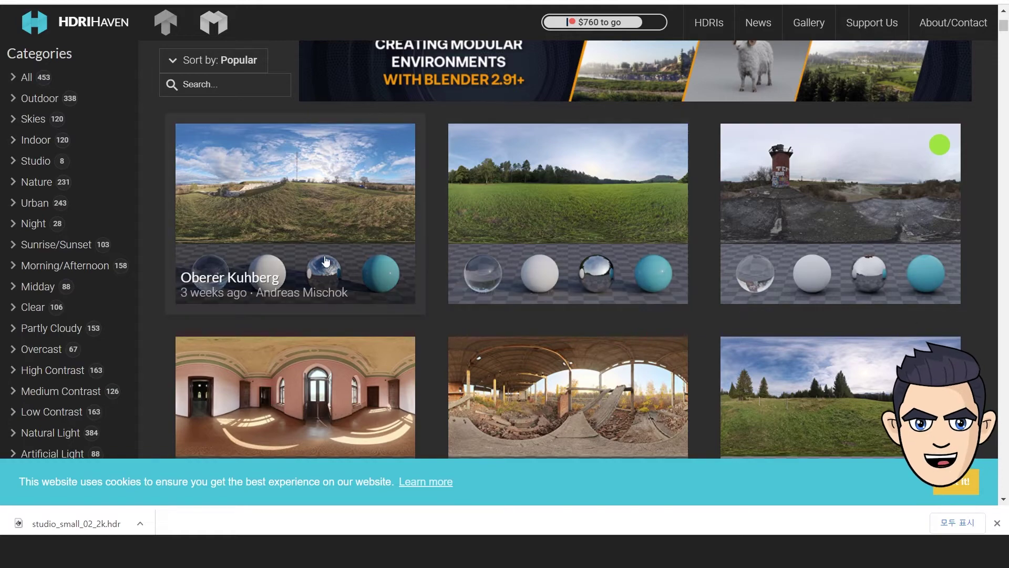
click(313, 227)
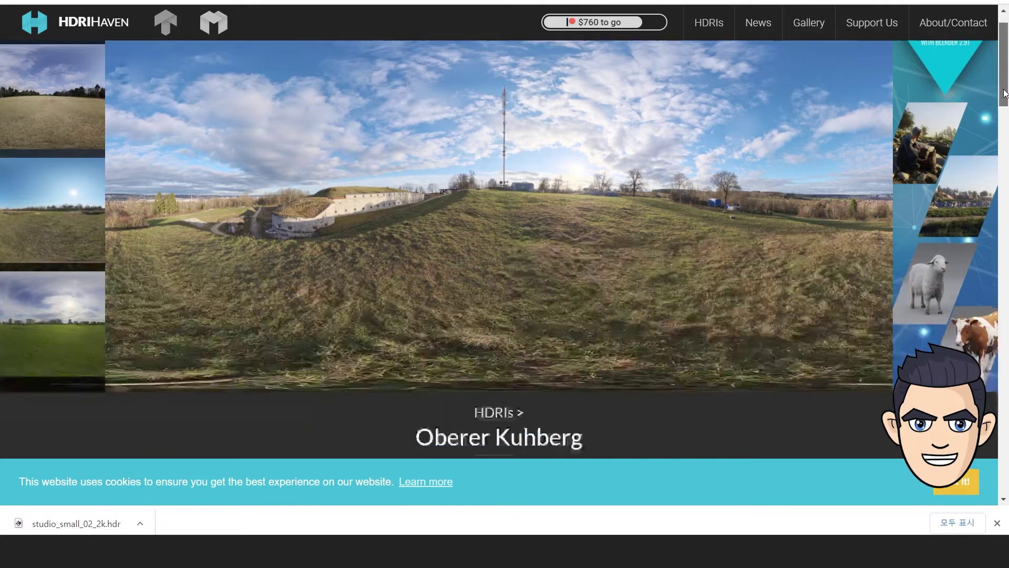
drag(1004, 86, 1007, 165)
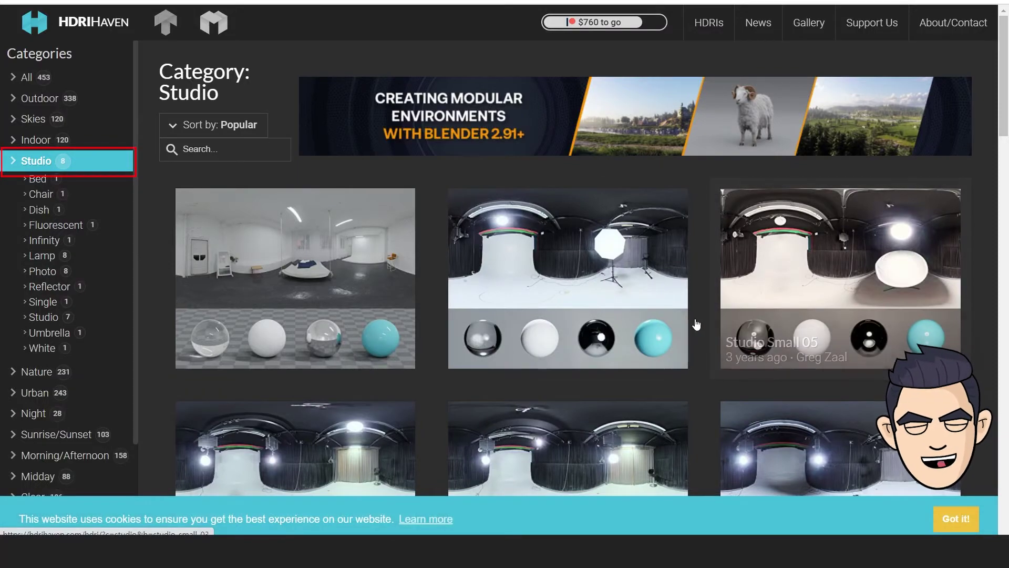
scroll(639, 317, down, 3)
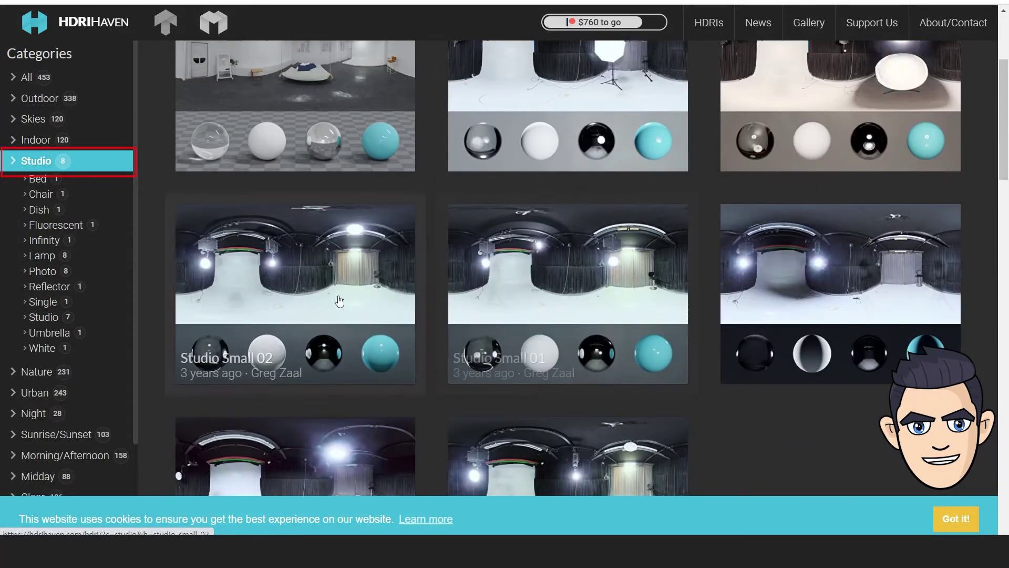
click(308, 296)
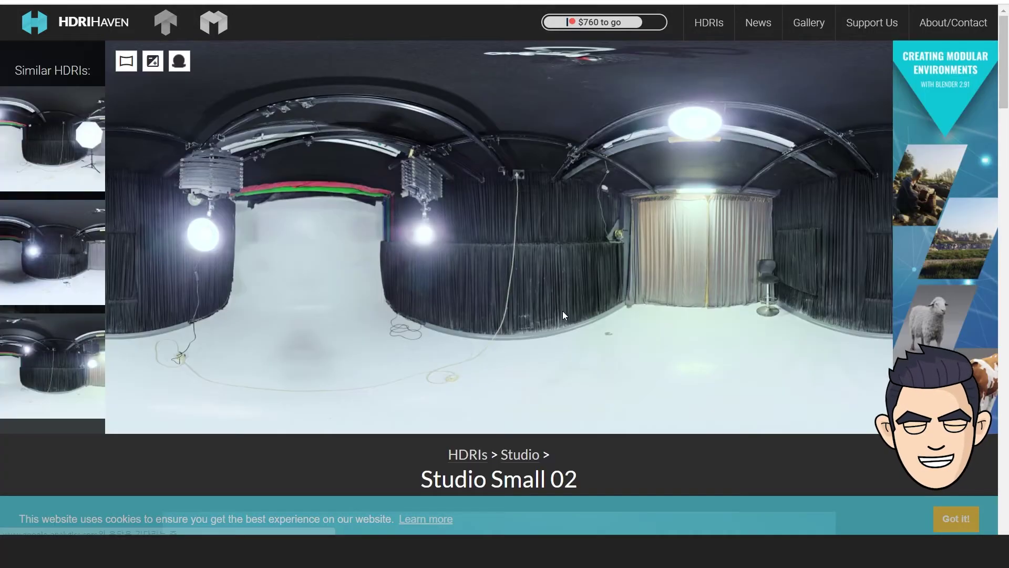
scroll(679, 308, down, 8)
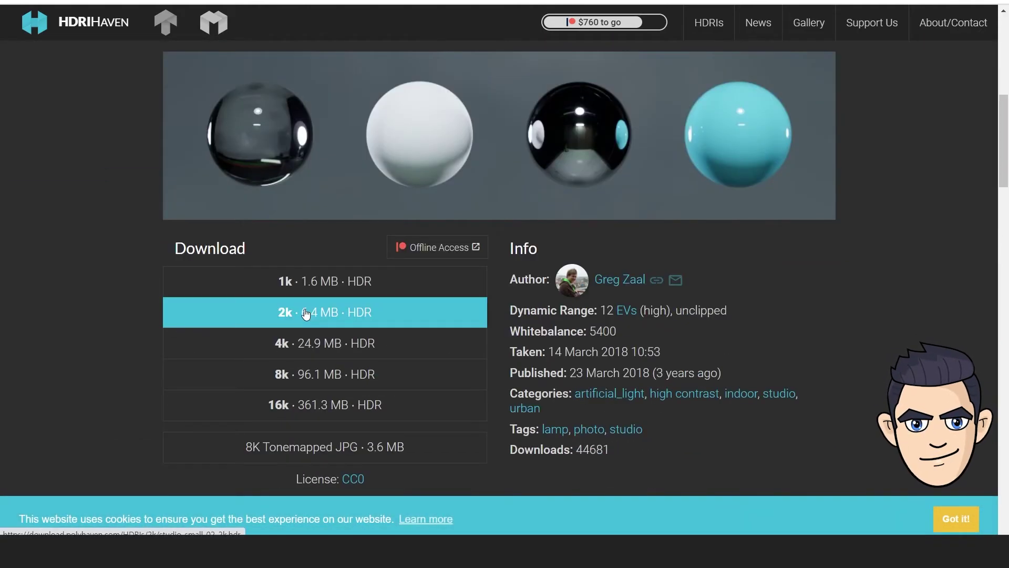
click(307, 314)
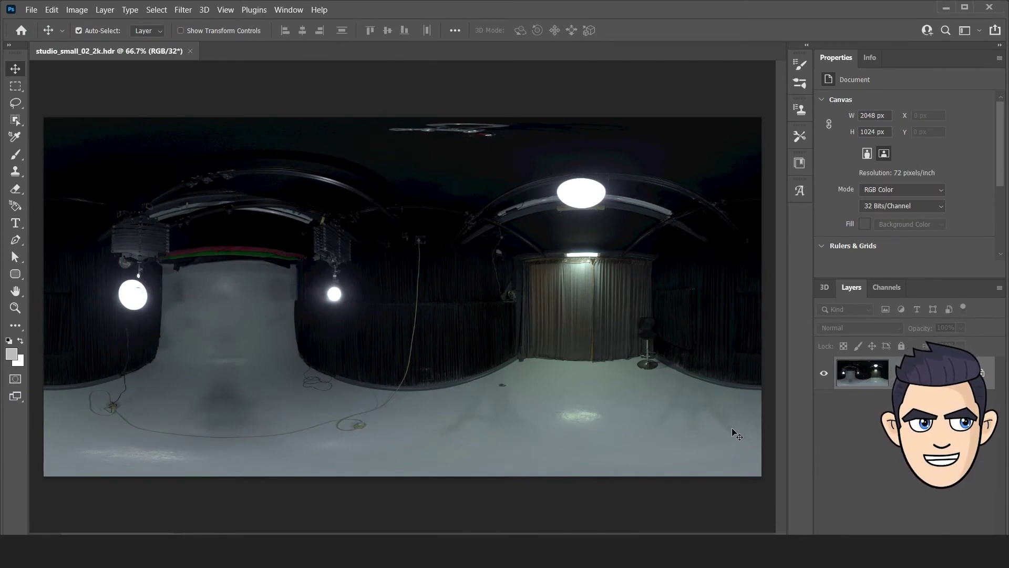
- Create a 1280×720 document with an RGB 130 grey background, duplicated as Layer 1
click(31, 10)
click(62, 23)
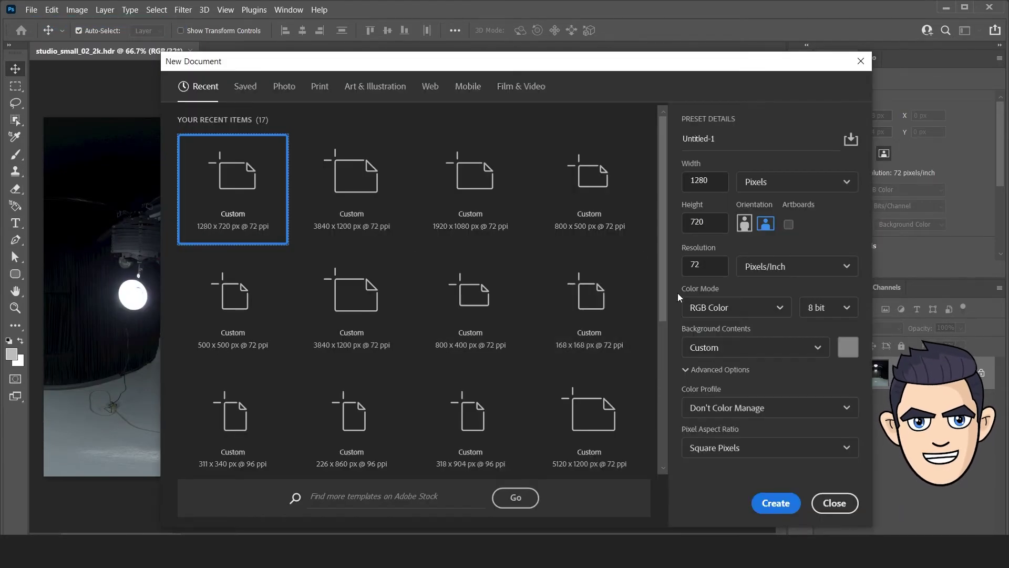
click(845, 351)
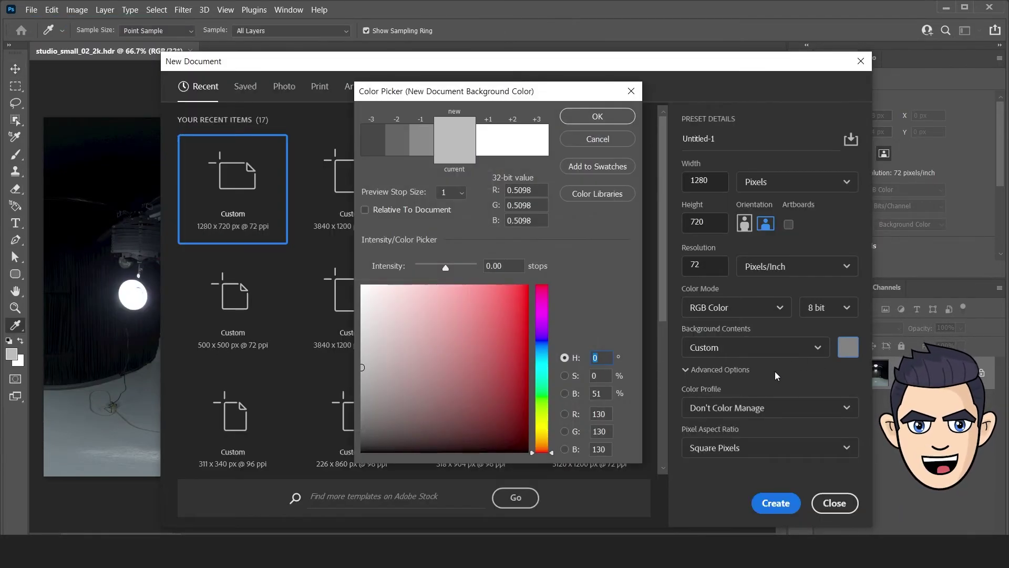
click(597, 116)
click(775, 503)
key(ctrl+j)
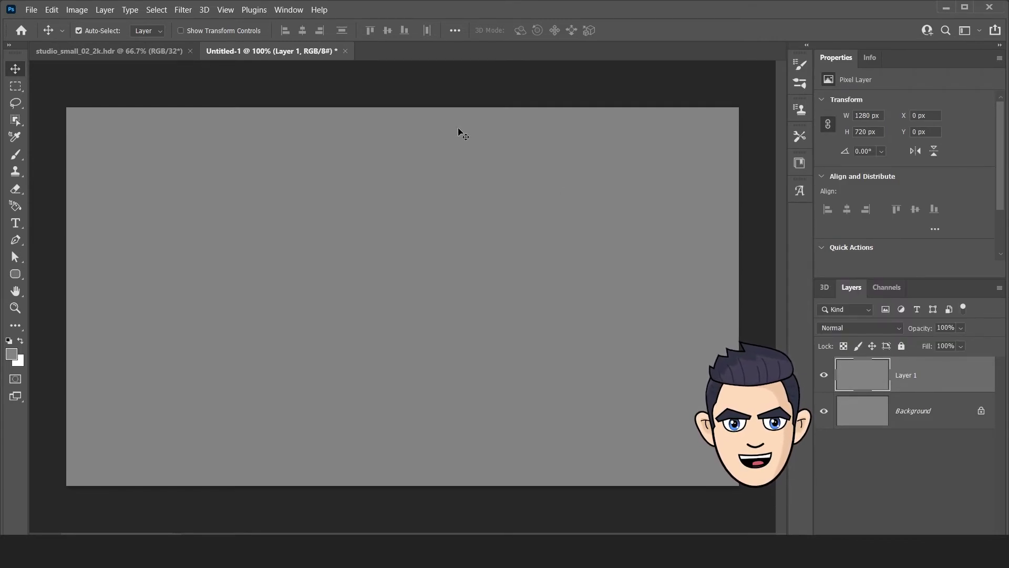
- Make Layer 1 a sphere mesh and remove the environment's default IBL texture
click(210, 12)
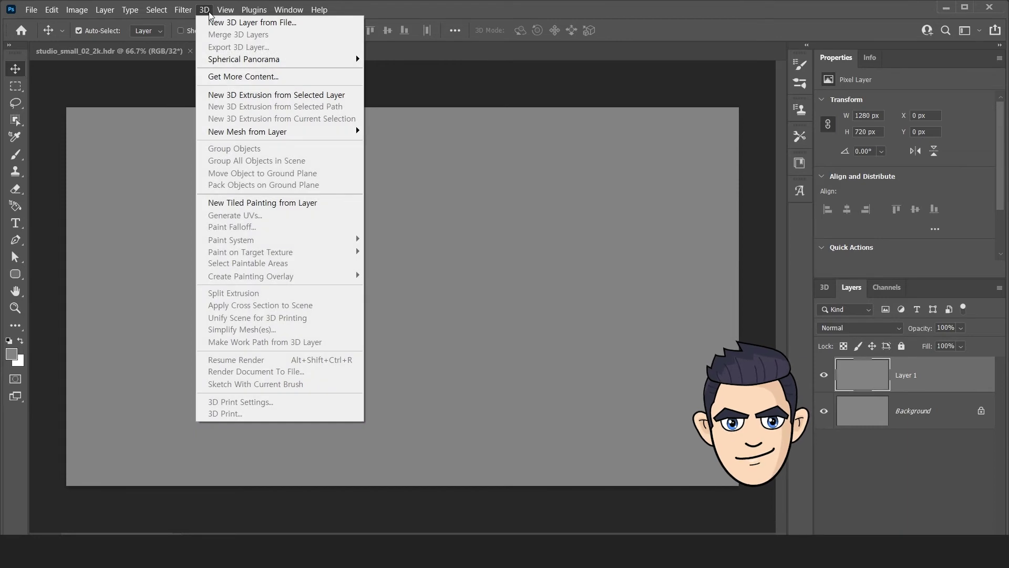
mouse_move(247, 132)
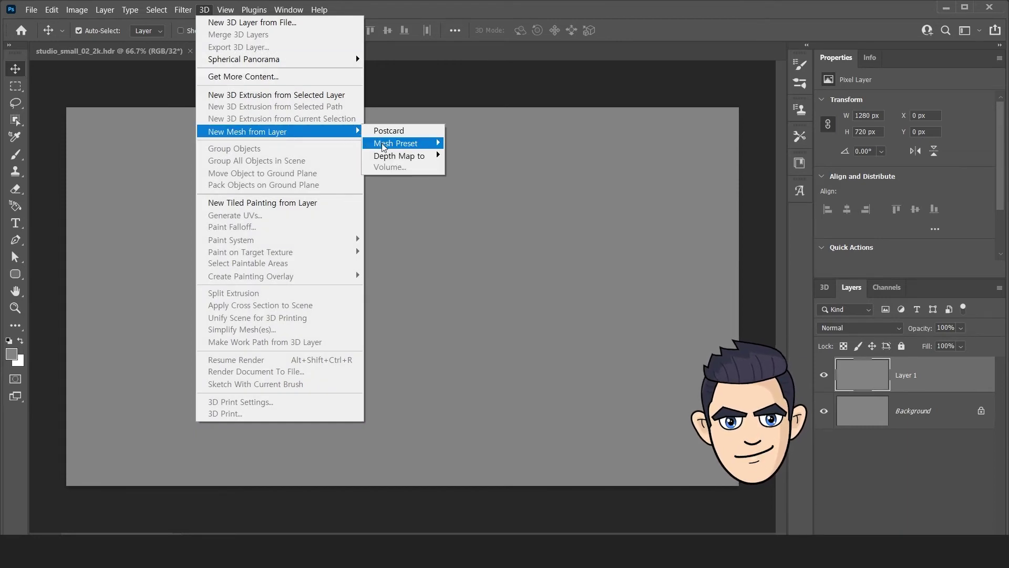
mouse_move(396, 143)
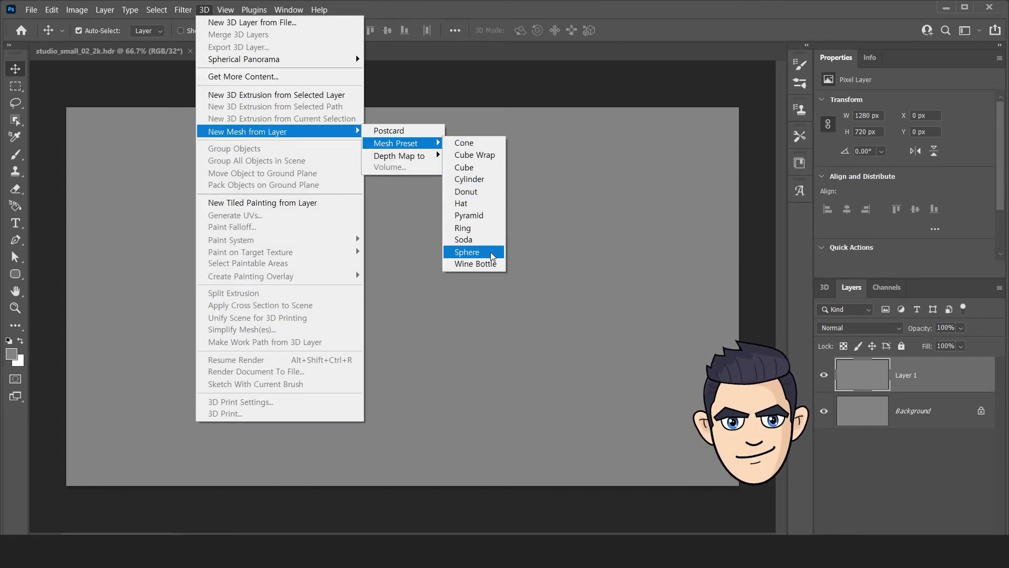
click(491, 255)
click(827, 290)
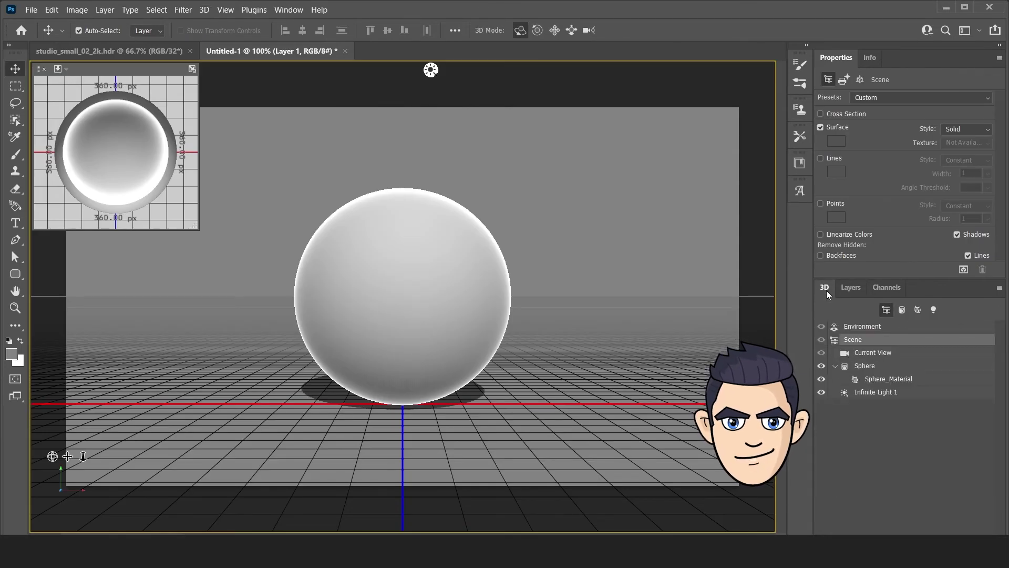
click(862, 326)
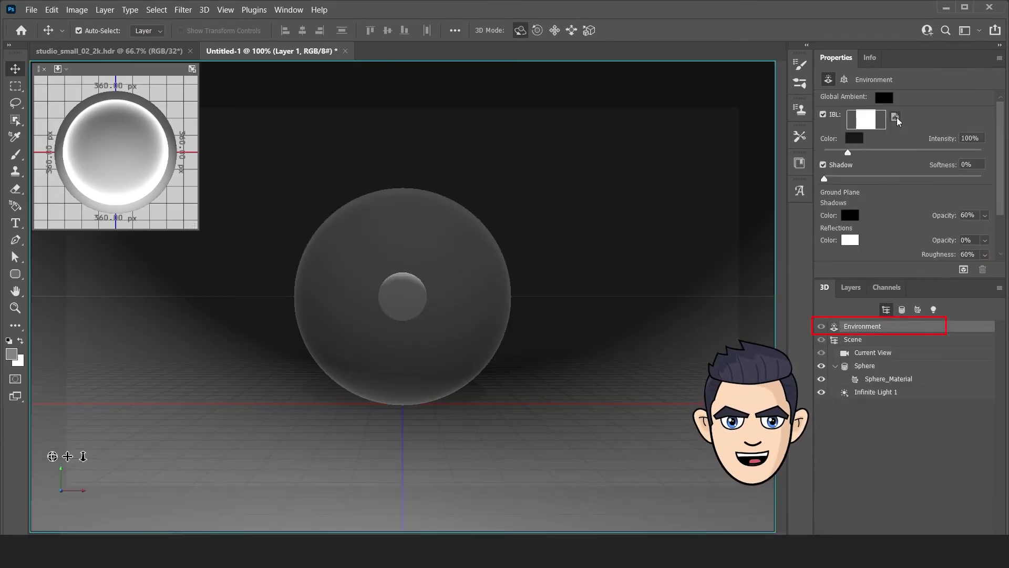
click(895, 116)
click(920, 162)
- Load studio_small_02_2k.hdr as the IBL texture and turn off environment shadow
click(898, 122)
click(818, 197)
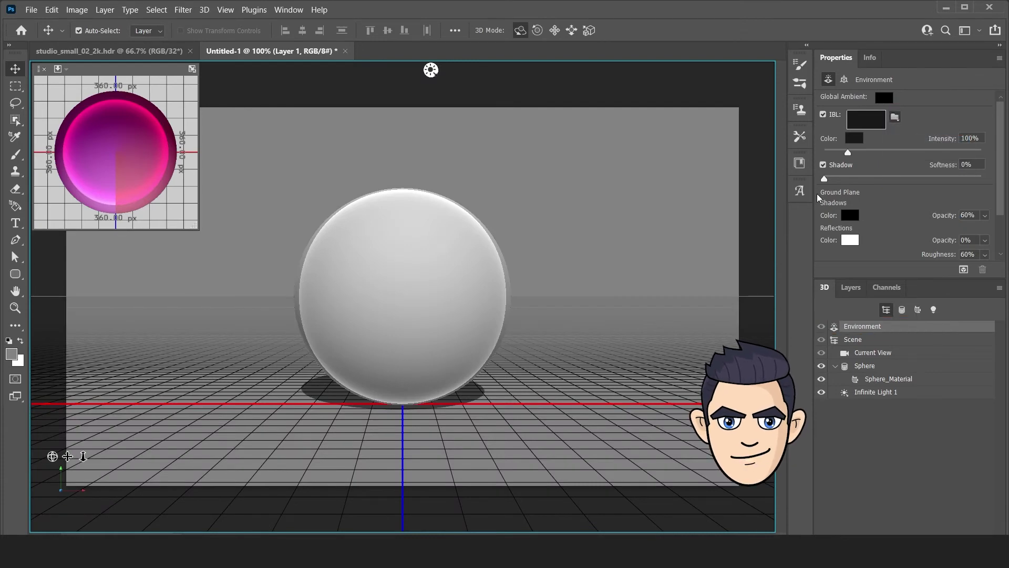
click(242, 218)
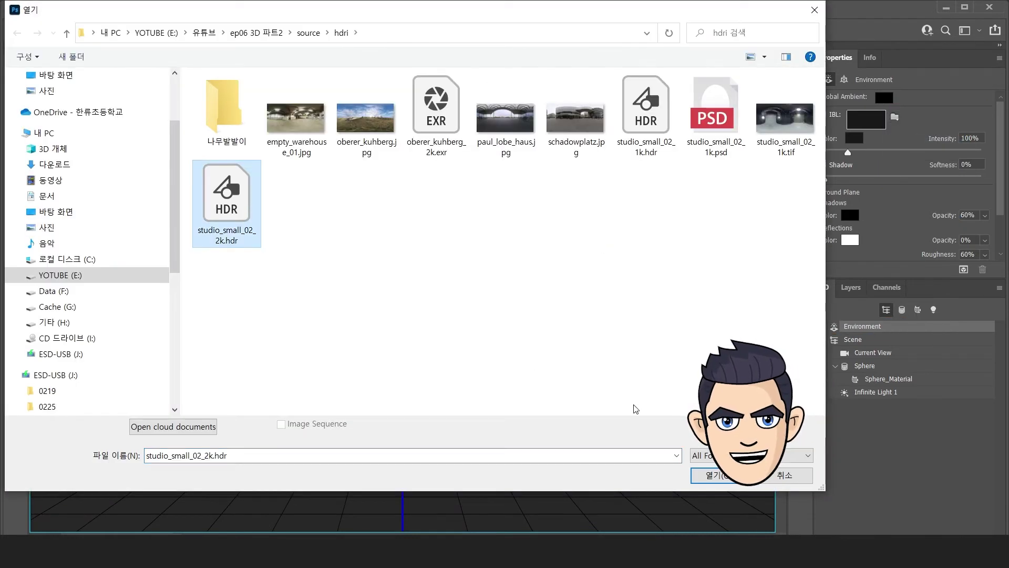
key(Return)
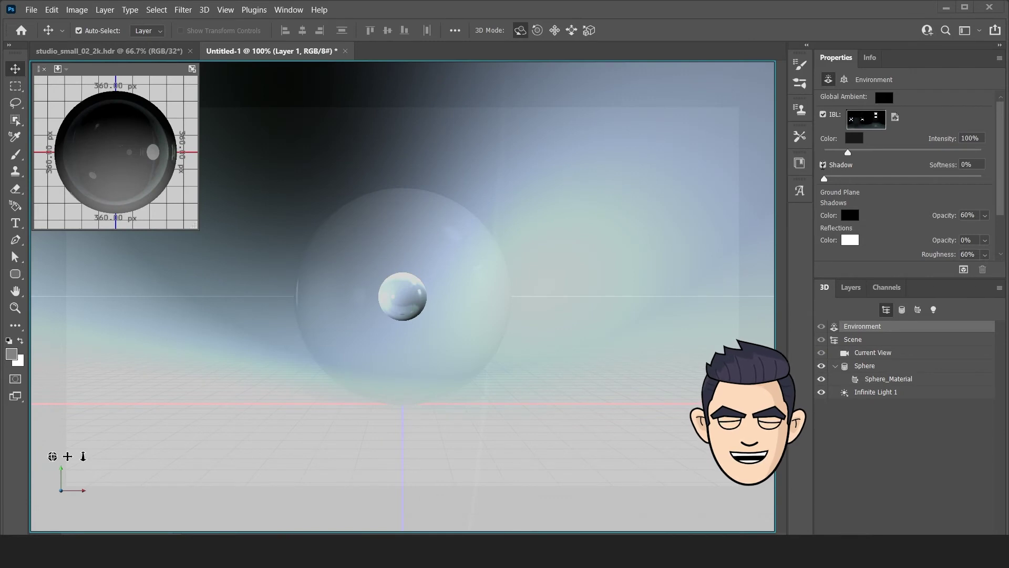
click(824, 165)
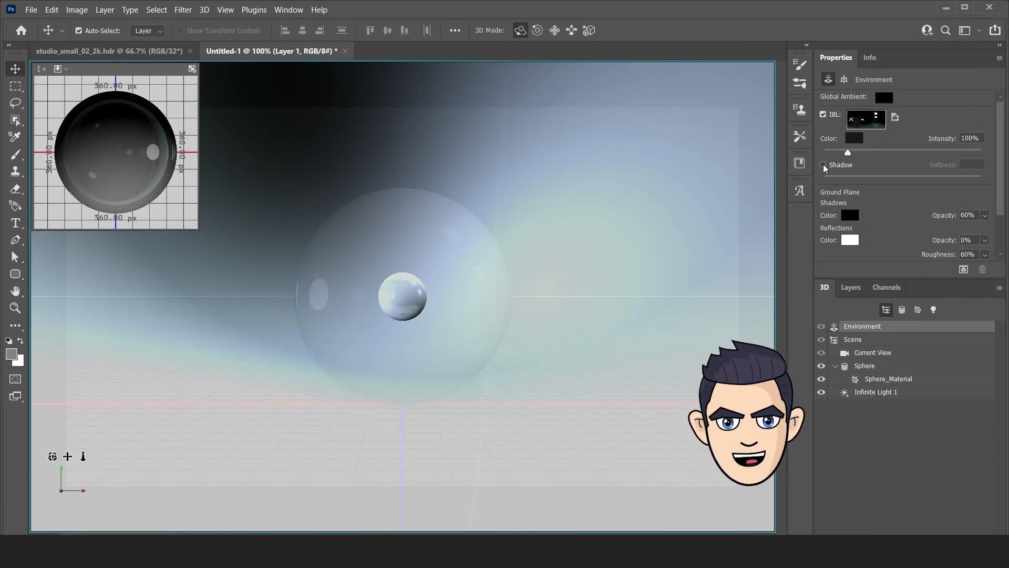
- Preview the render via the Background layer, then reselect the 3D sphere layer
click(851, 287)
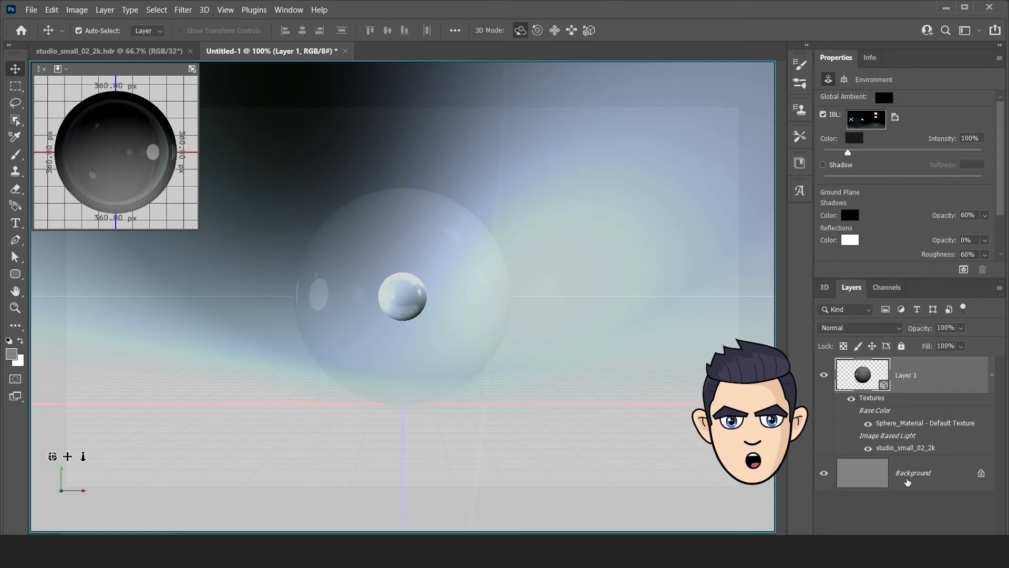
click(886, 468)
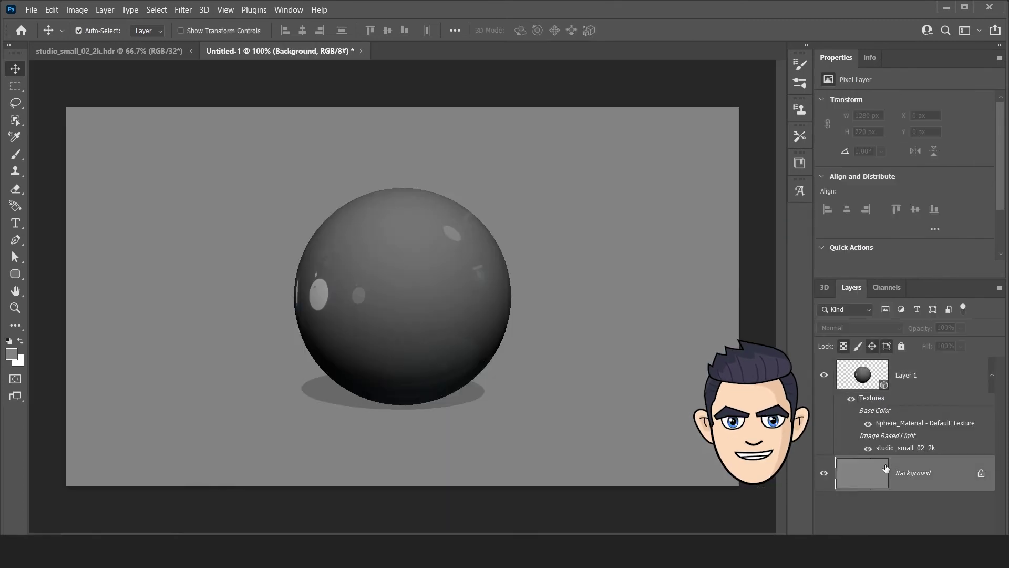
click(866, 372)
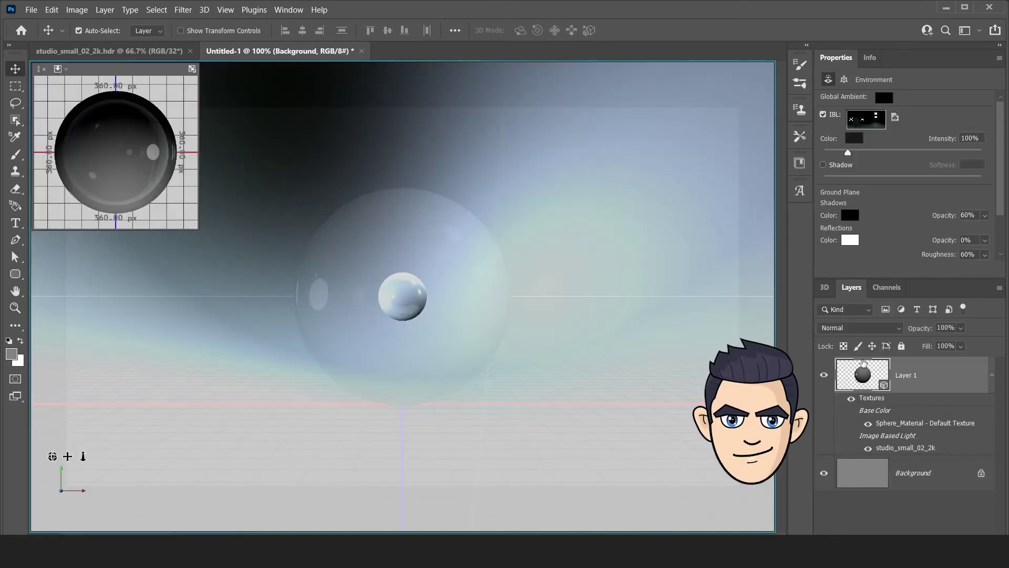
click(825, 288)
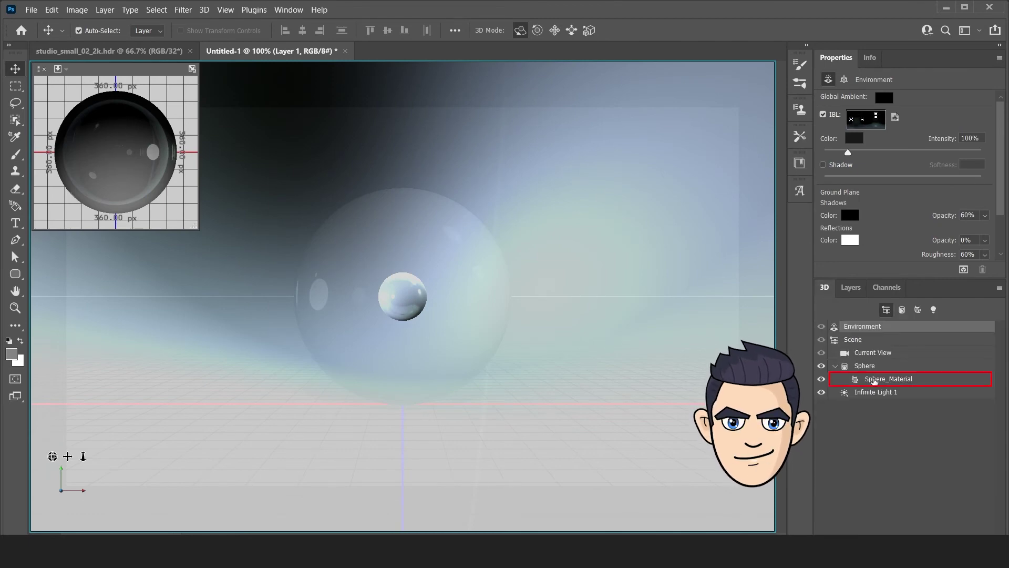
- Set Sphere_Material to Metallic 65% and Roughness 15%
click(875, 380)
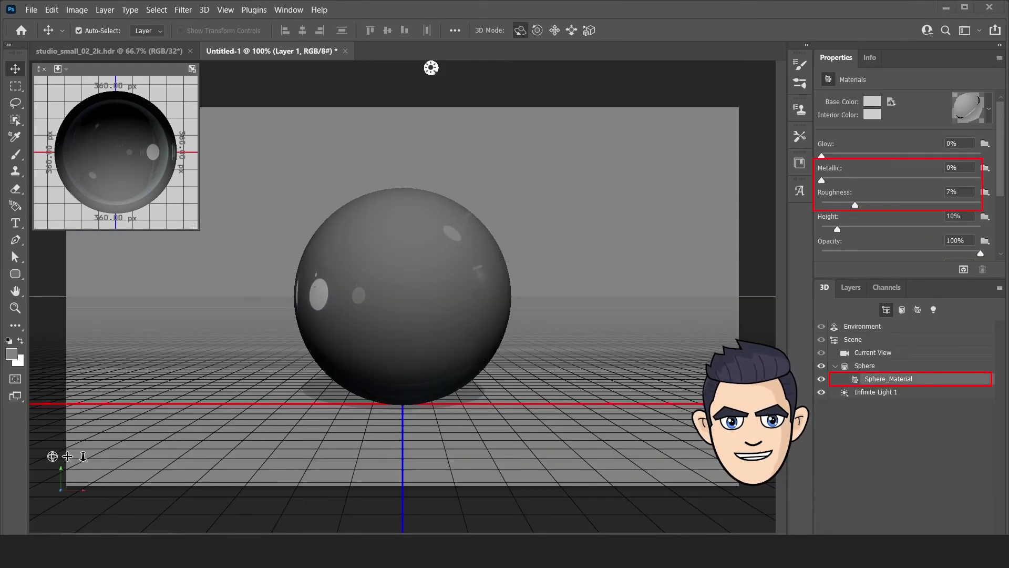
text(65)
key(Return)
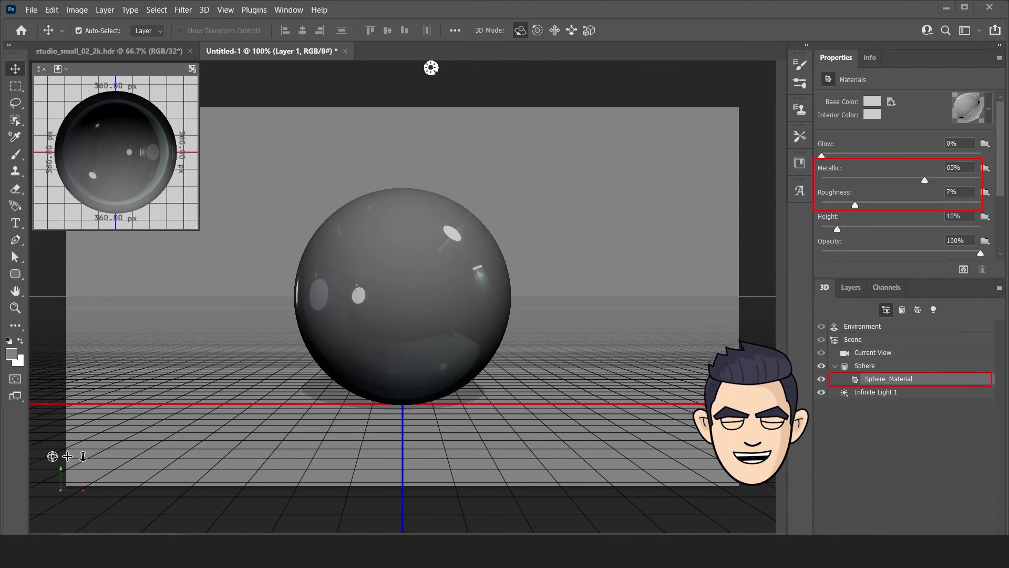
text(15)
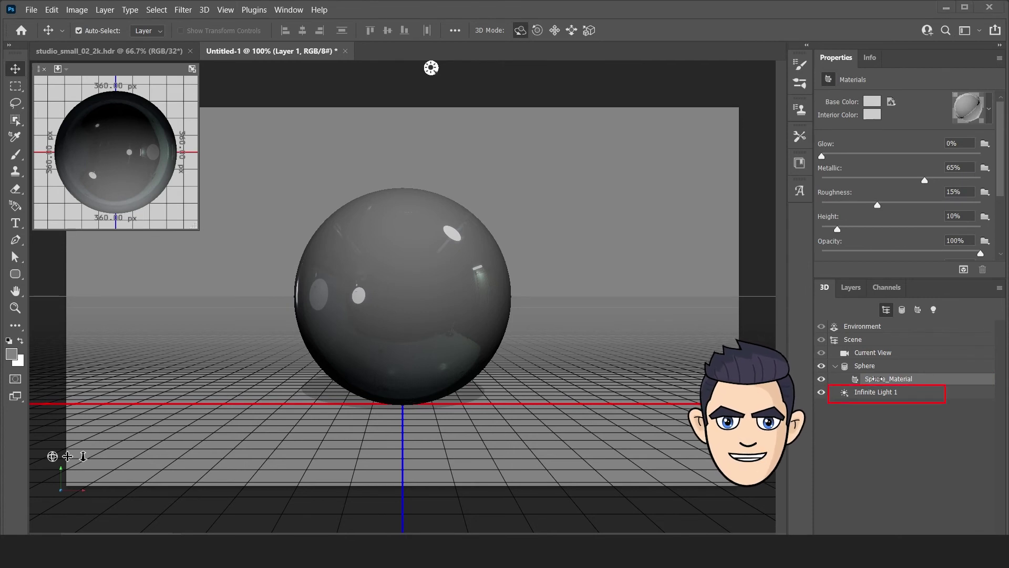
- Set Infinite Light 1 shadow softness to 30%, render the sphere, and select the Background layer
click(878, 393)
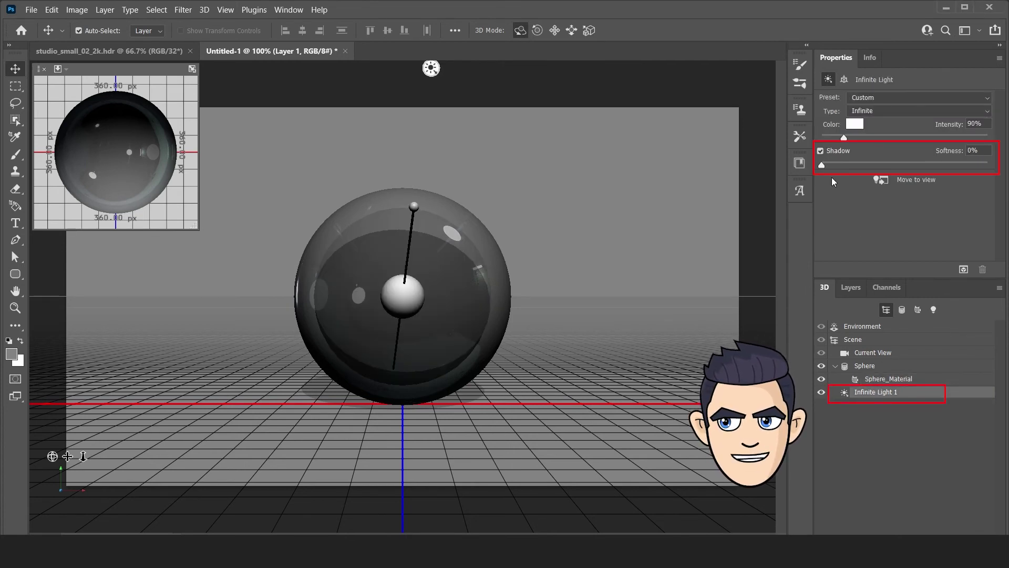
text(30)
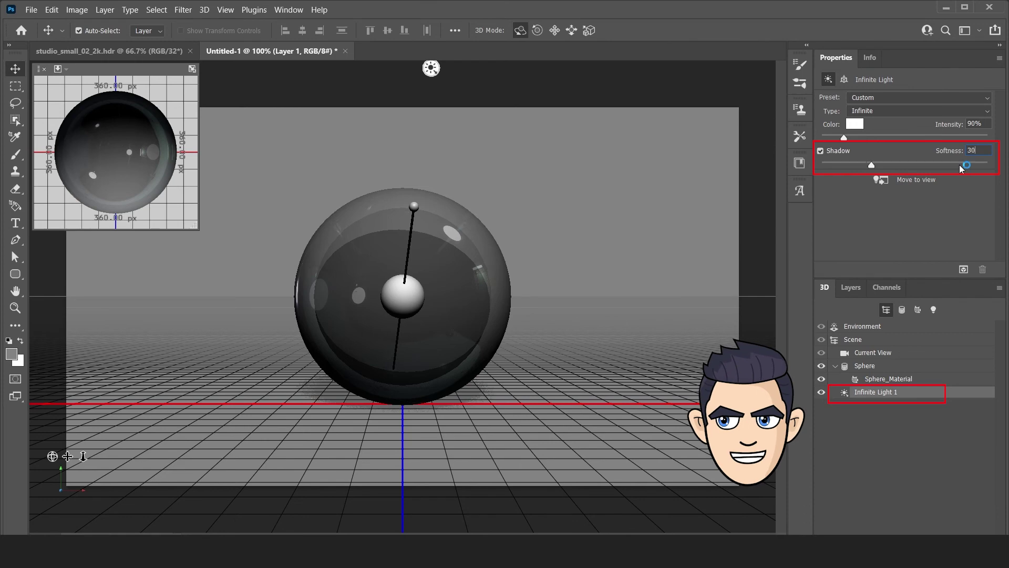
click(964, 269)
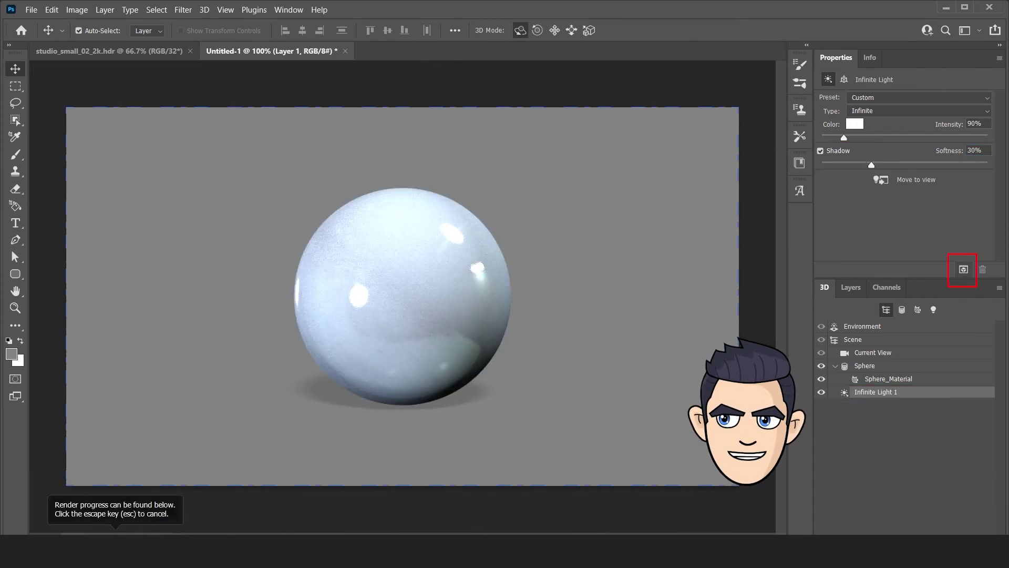
click(851, 287)
click(890, 469)
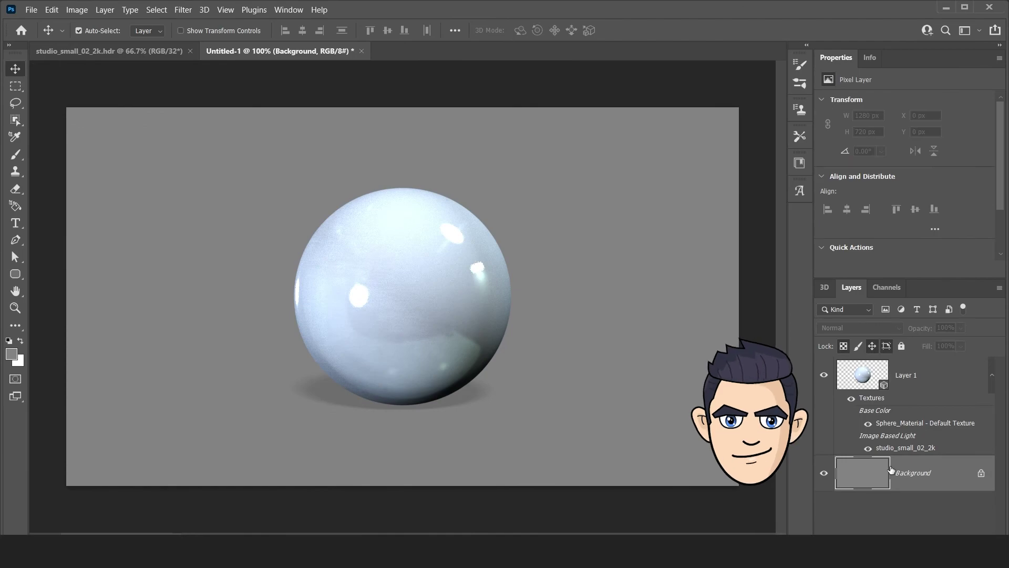